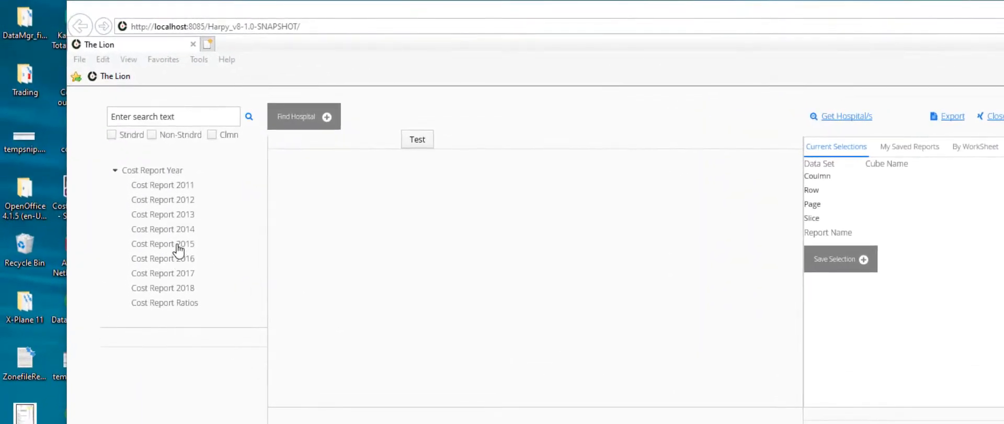
# Step: Open the Cost Report 2015 data set from the Cost Report Year tree
pyautogui.click(175, 246)
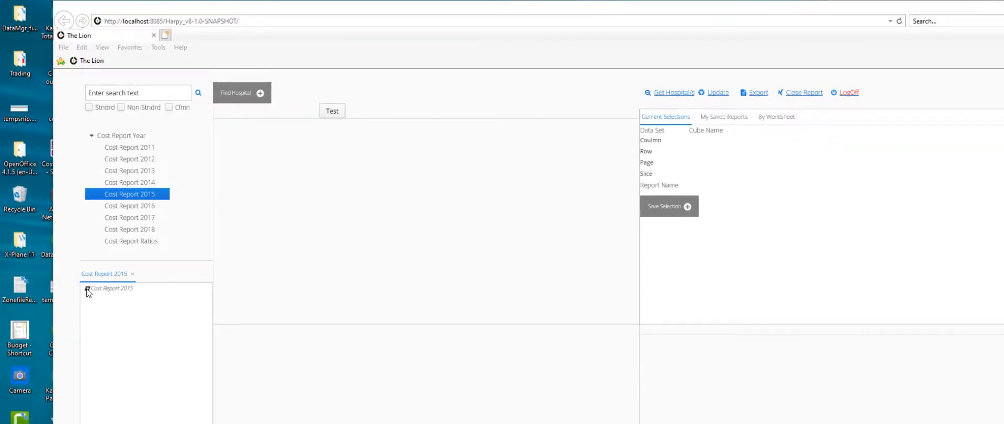
# Step: Search the Standard, Non-Standard and Column reports of Cost Report 2015 for 'Alos'
pyautogui.click(87, 288)
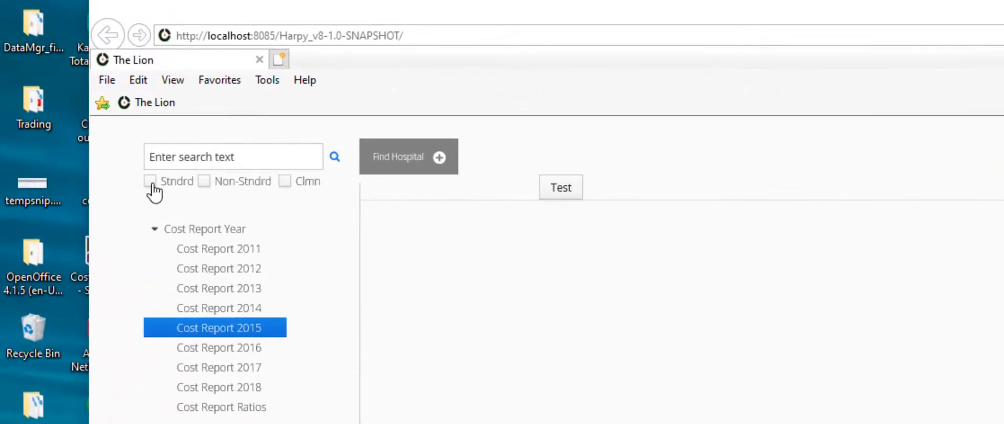
pyautogui.click(151, 182)
pyautogui.click(204, 182)
pyautogui.click(284, 181)
pyautogui.click(165, 160)
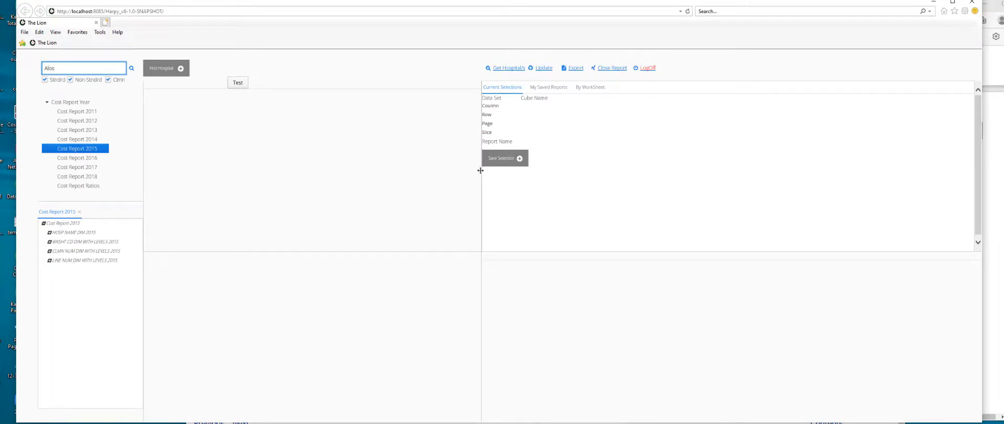
pyautogui.press('Return')
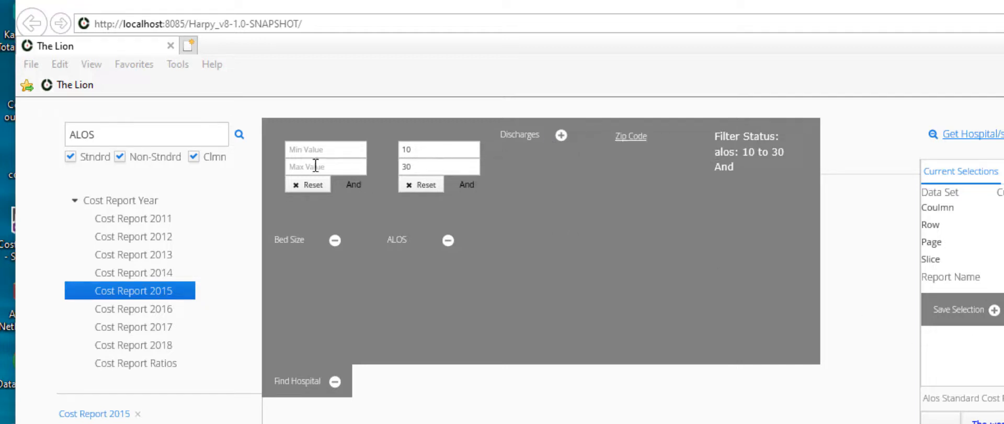
# Step: Find hospitals with ALOS between 10 and 30, keeping the filters combined with And
pyautogui.click(349, 184)
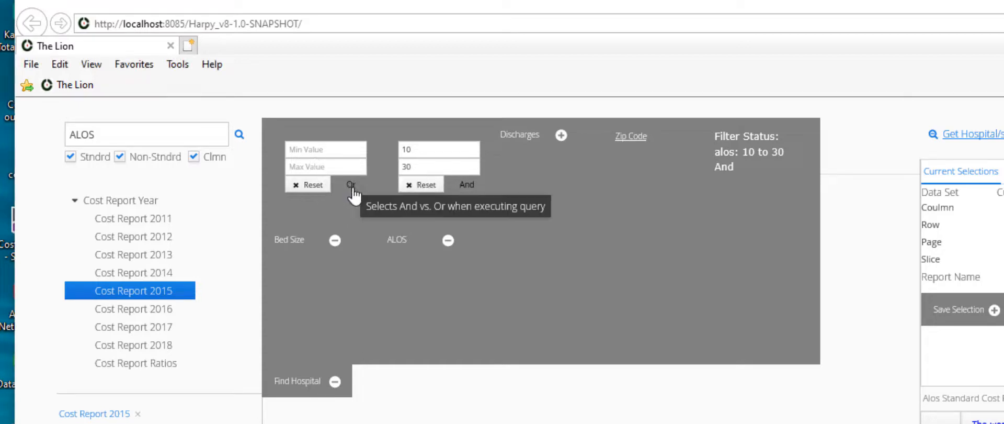
pyautogui.click(350, 185)
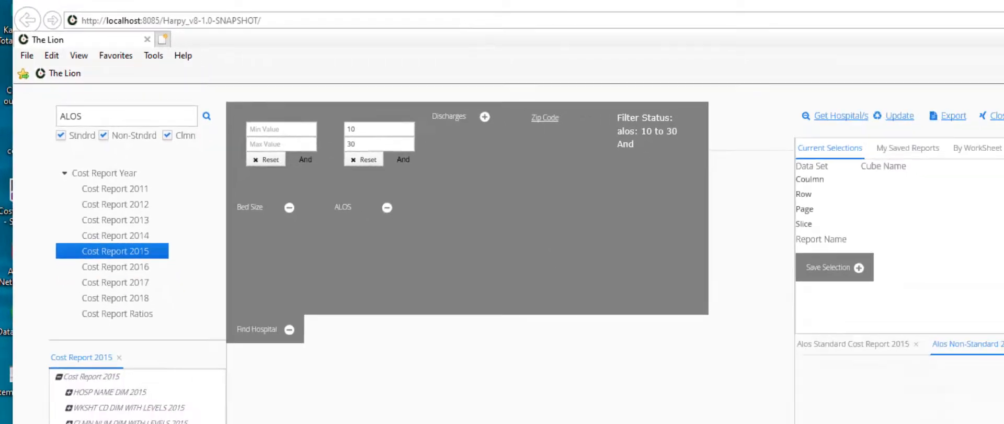
pyautogui.click(689, 206)
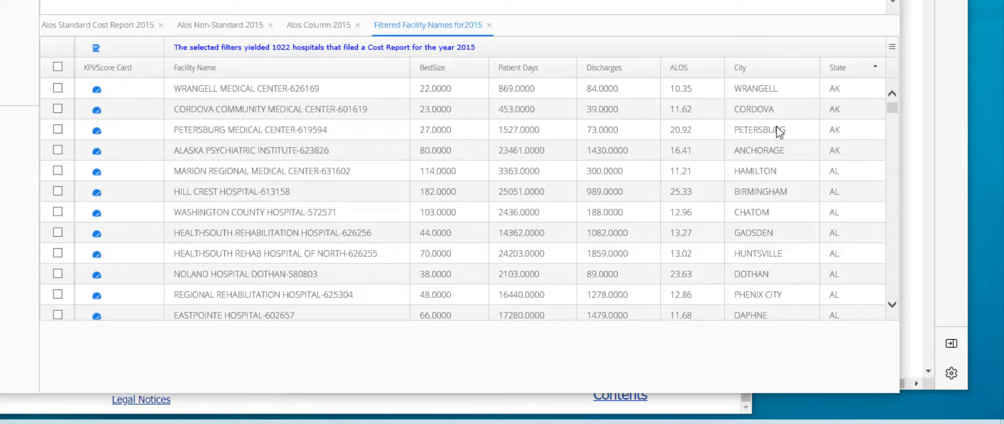
# Step: Sort the 1022 filtered hospitals by ascending ALOS, then by State
pyautogui.moveTo(893, 108)
pyautogui.mouseDown()
pyautogui.moveTo(894, 127)
pyautogui.moveTo(891, 102)
pyautogui.mouseUp()
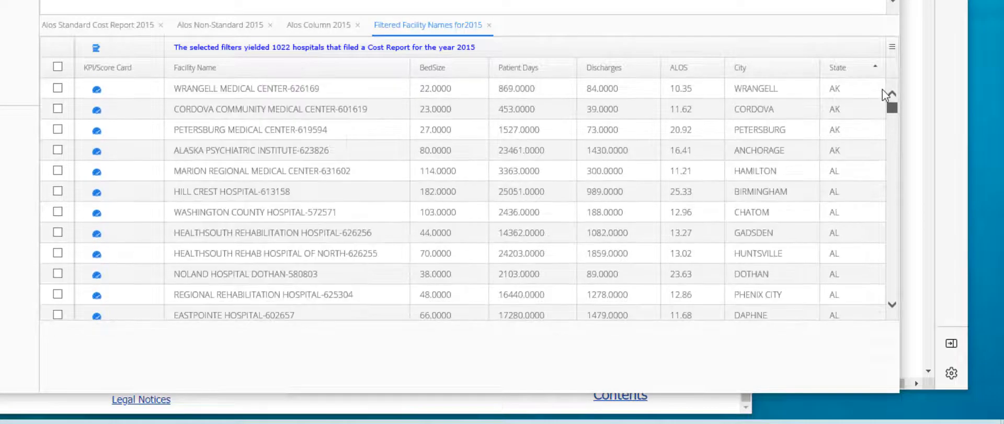
pyautogui.click(691, 70)
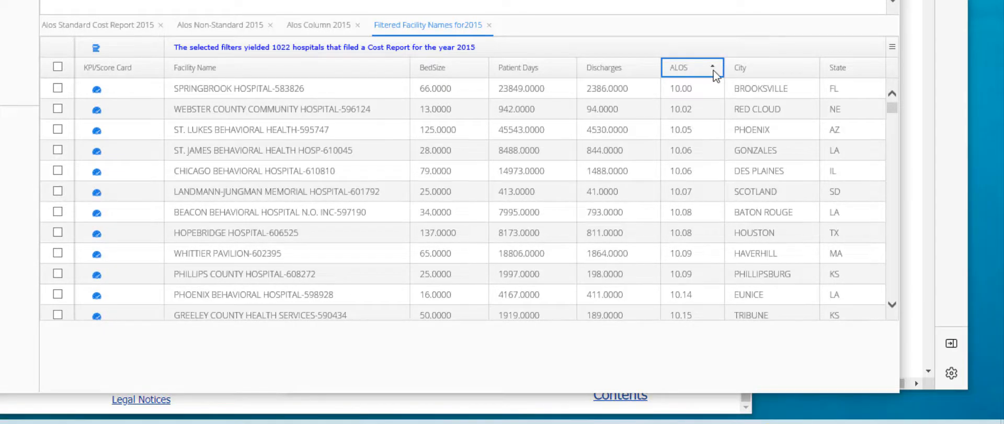
pyautogui.click(714, 72)
pyautogui.click(699, 73)
pyautogui.click(856, 76)
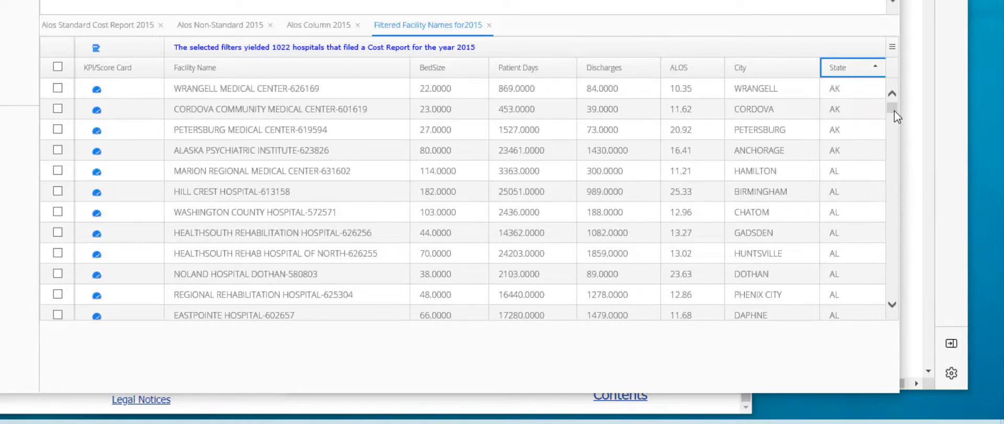
pyautogui.moveTo(895, 111)
pyautogui.mouseDown()
pyautogui.moveTo(906, 204)
pyautogui.moveTo(895, 148)
pyautogui.moveTo(904, 103)
pyautogui.mouseUp()
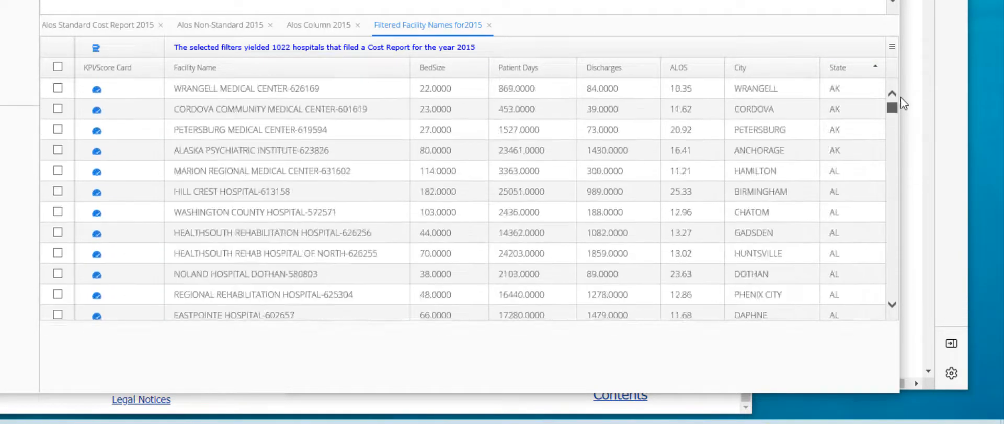
pyautogui.scroll(-10, 845, 206)
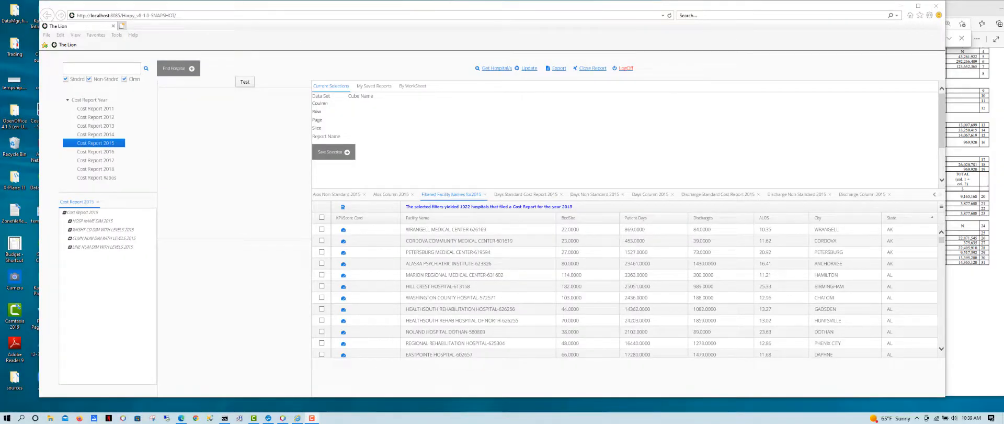
# Step: Review the Alos Non-Standard and Alos Column 2015 matches, then return to the hospital list
pyautogui.click(339, 196)
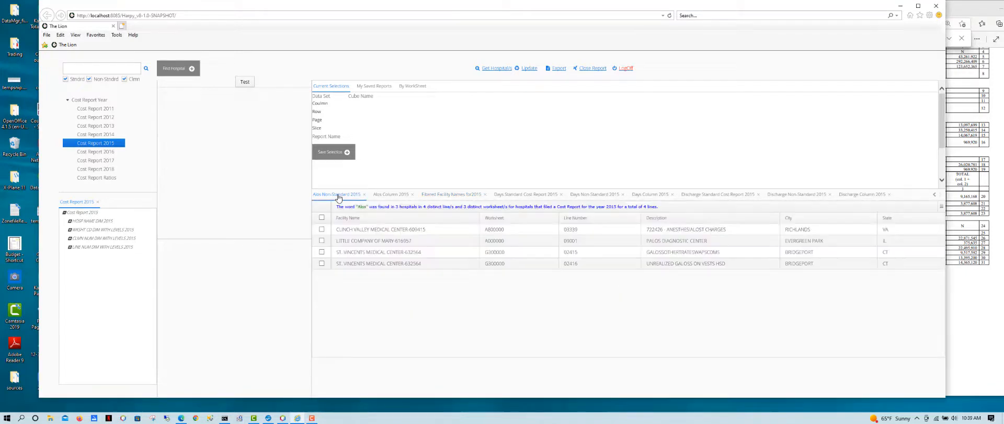
pyautogui.click(383, 196)
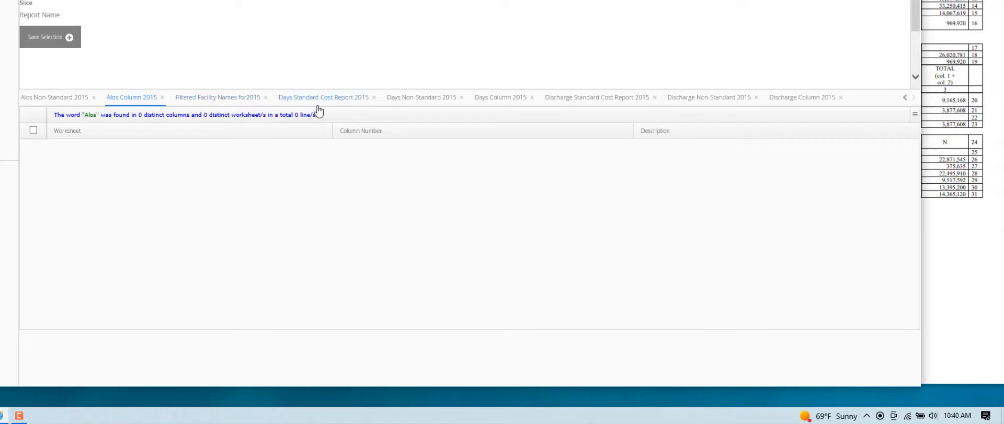
pyautogui.click(205, 103)
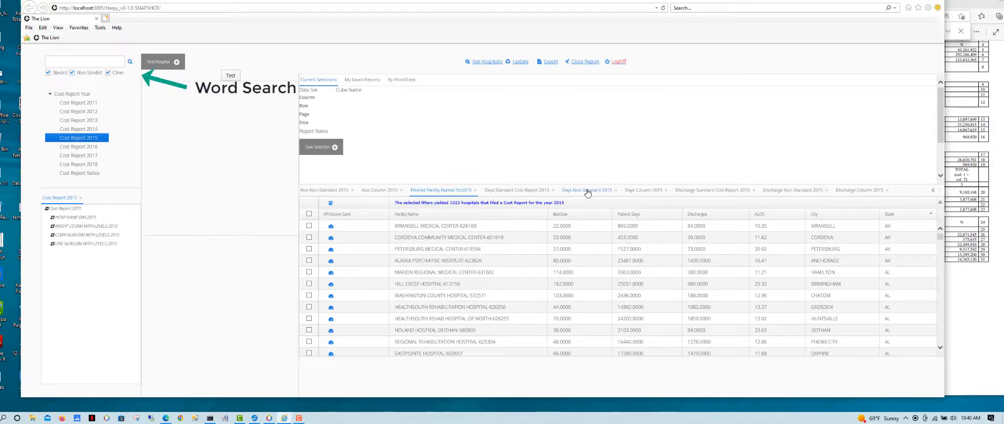
# Step: Check the Days Standard matches, then show the Days Non-Standard 2015 results across 52 hospitals
pyautogui.click(518, 190)
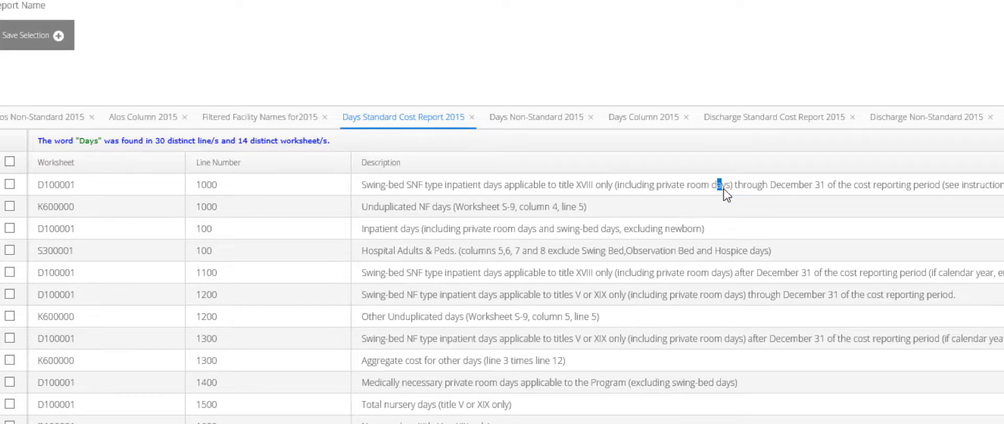
pyautogui.moveTo(433, 206); pyautogui.dragTo(453, 207)
pyautogui.click(453, 207)
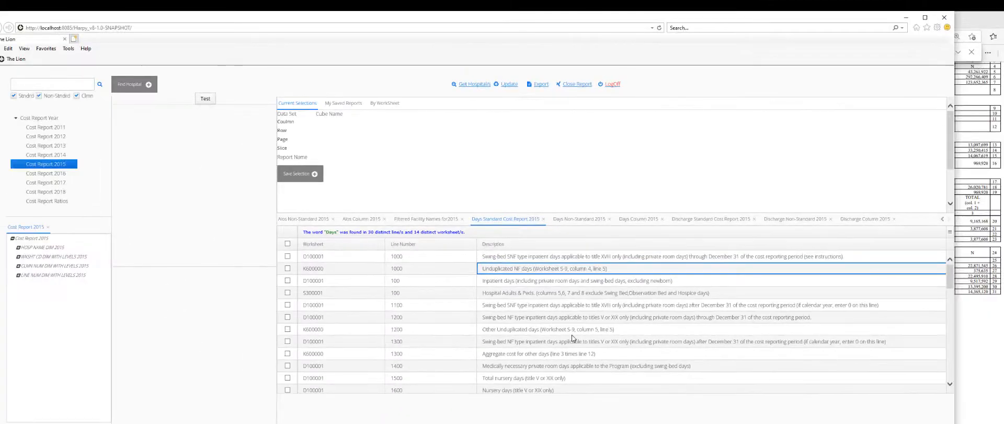
pyautogui.click(584, 219)
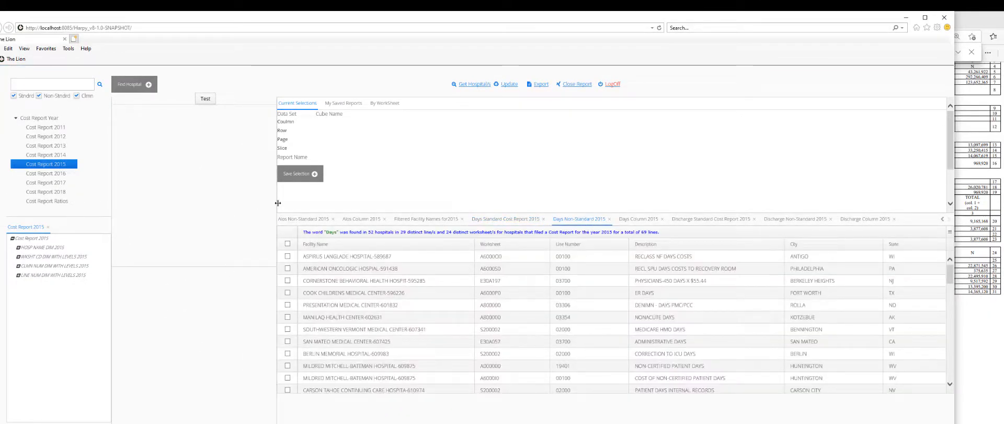
pyautogui.moveTo(278, 203); pyautogui.dragTo(477, 205)
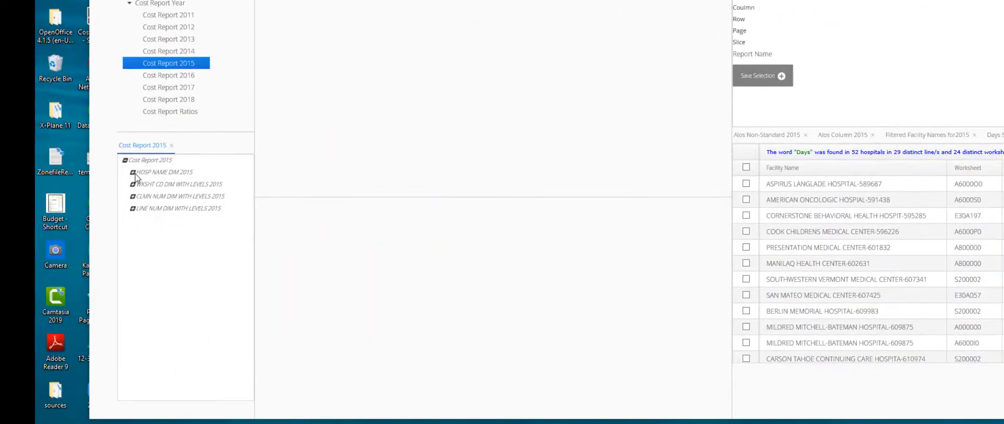
# Step: Select Howard University Hospital under DC > WASHINGTON in HOSP NAME DIM 2015
pyautogui.click(133, 172)
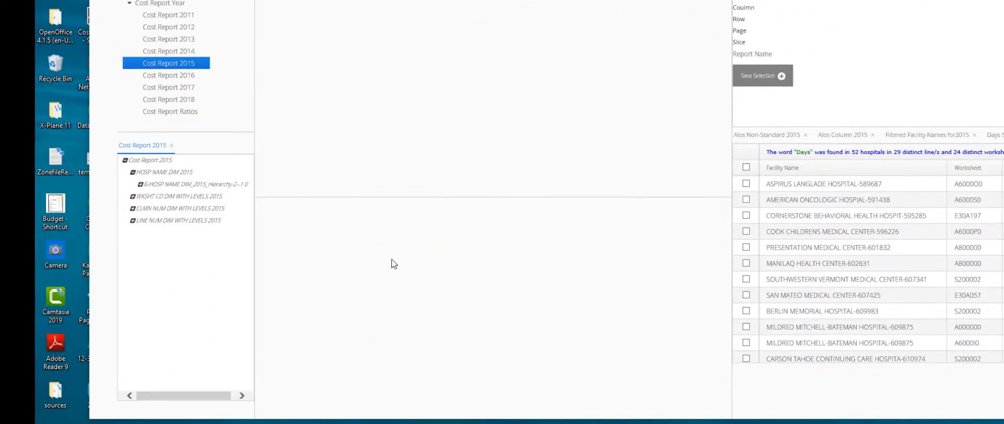
pyautogui.click(140, 184)
pyautogui.click(149, 197)
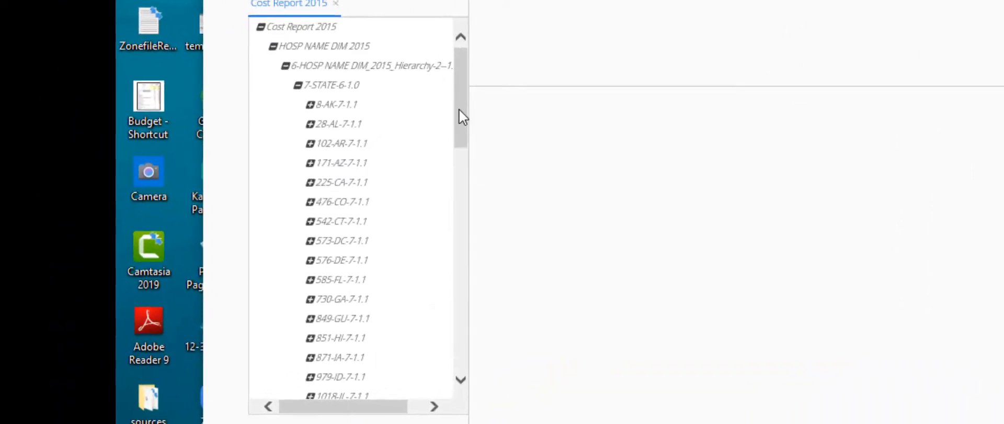
pyautogui.moveTo(460, 108)
pyautogui.mouseDown()
pyautogui.moveTo(466, 242)
pyautogui.moveTo(455, 121)
pyautogui.mouseUp()
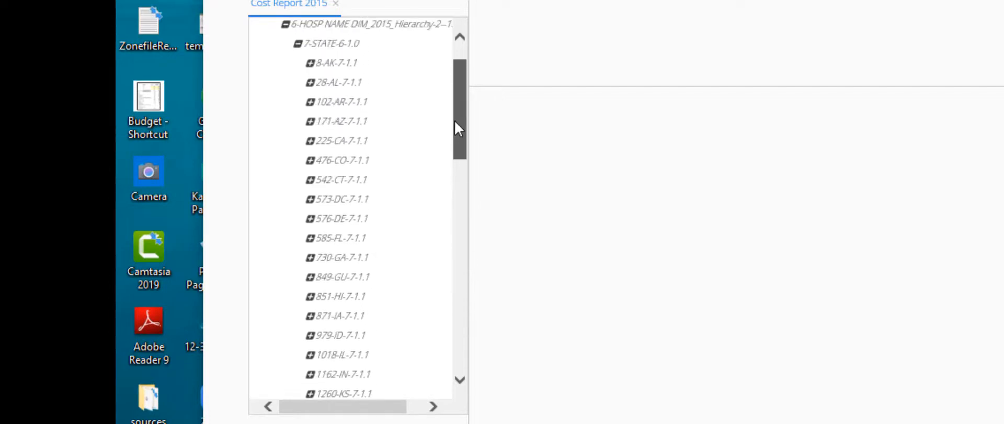
pyautogui.click(310, 199)
pyautogui.click(322, 219)
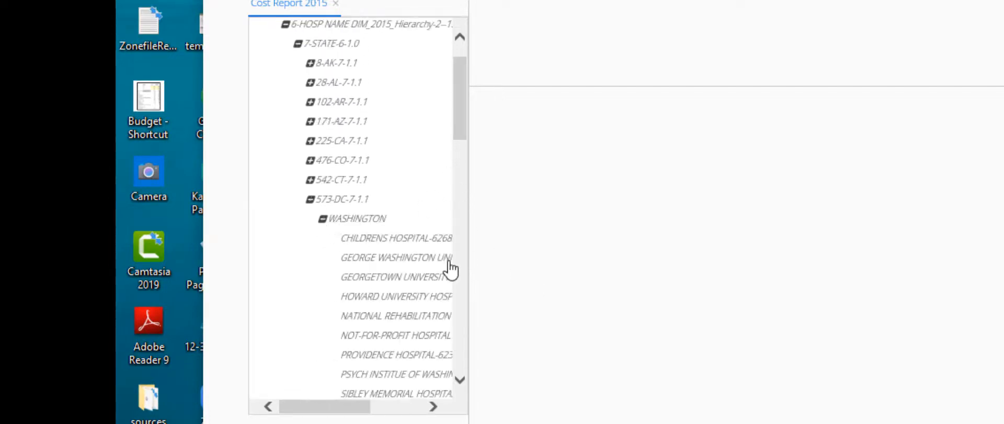
pyautogui.click(398, 305)
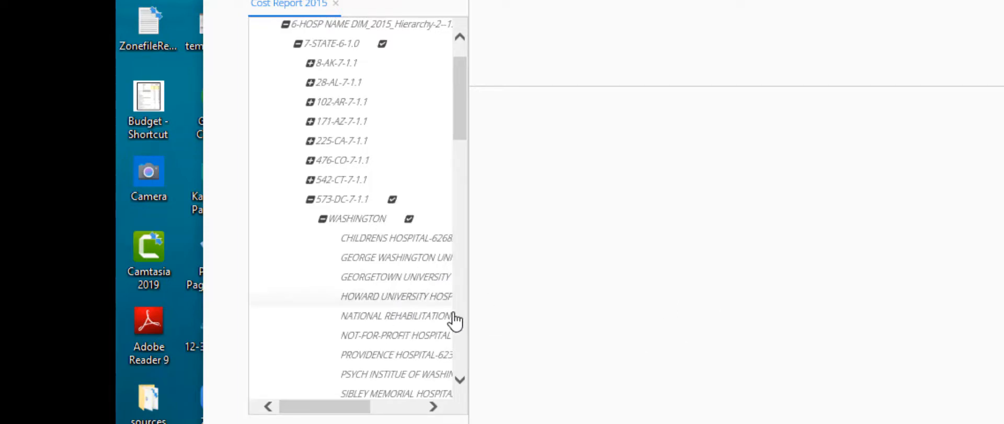
# Step: Assign the hospital name dimension to the Column axis
pyautogui.moveTo(725, 322); pyautogui.dragTo(723, 322)
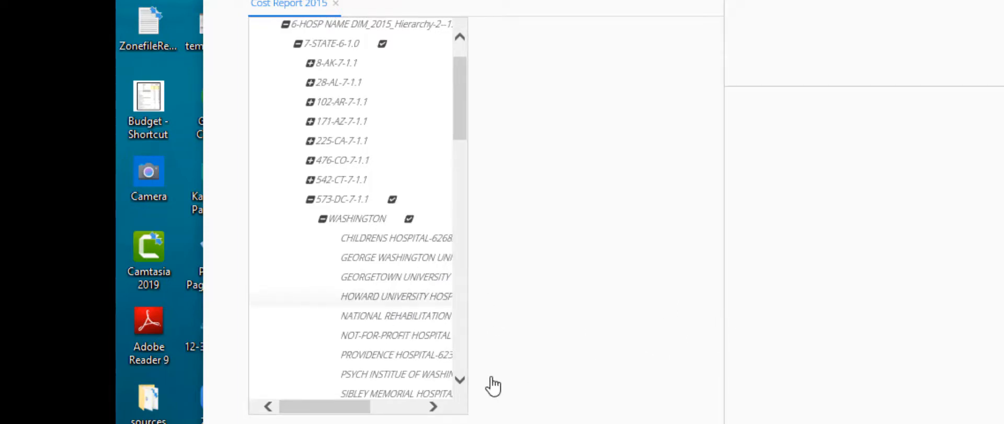
pyautogui.rightClick(441, 307)
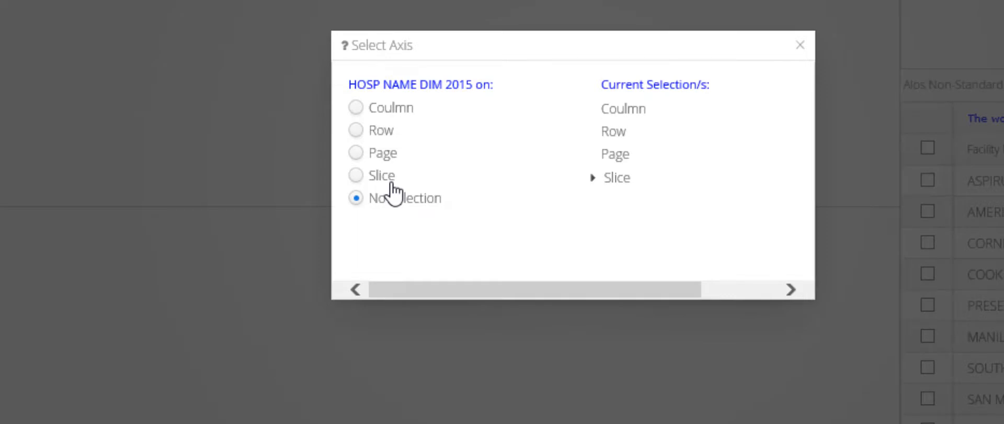
pyautogui.click(356, 108)
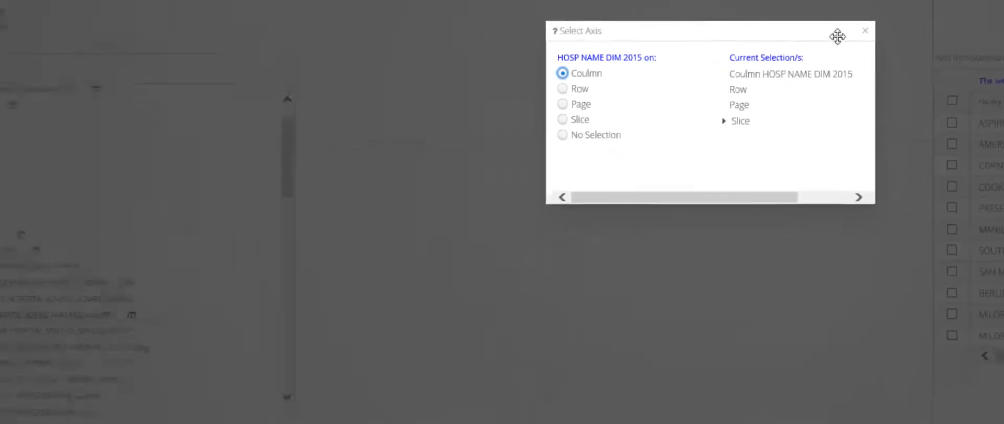
pyautogui.click(865, 30)
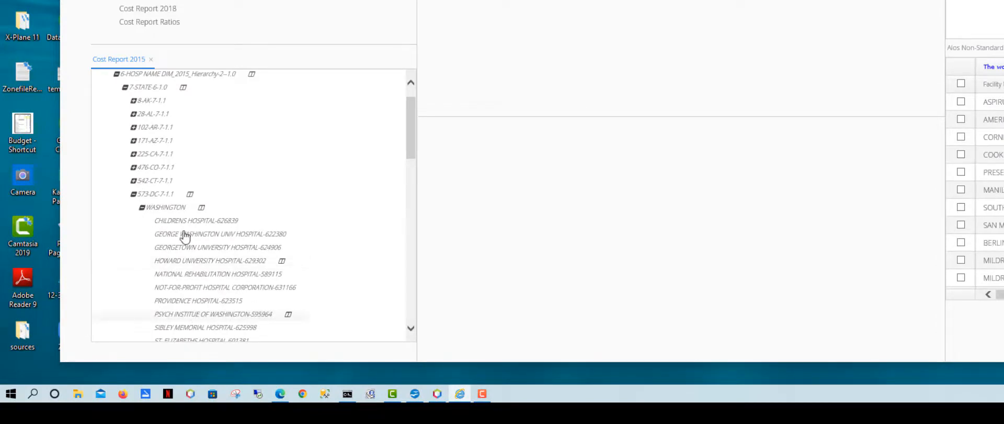
# Step: Collapse the hospital tree and pick lines G000000 and G100000 under worksheet 4069-G
pyautogui.click(133, 194)
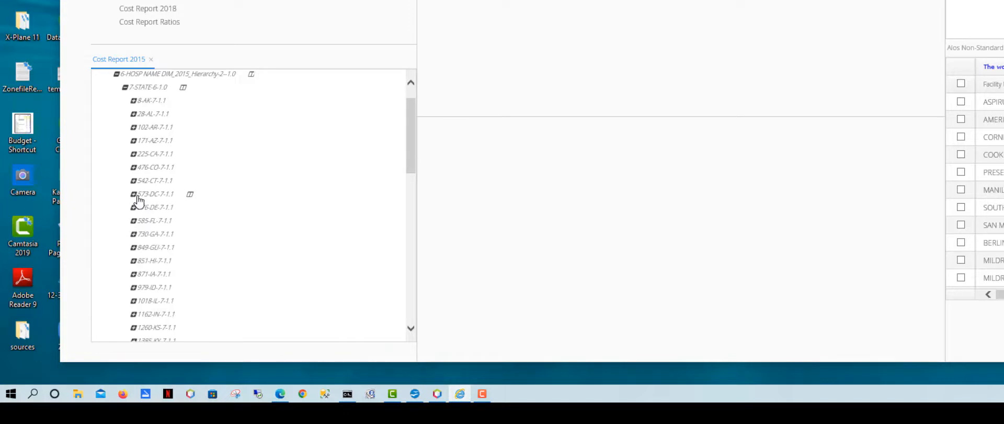
pyautogui.click(125, 87)
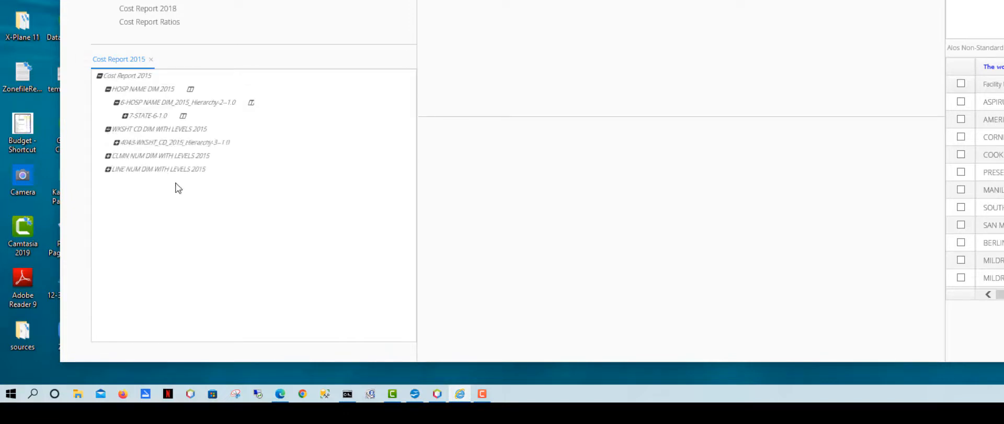
pyautogui.click(117, 142)
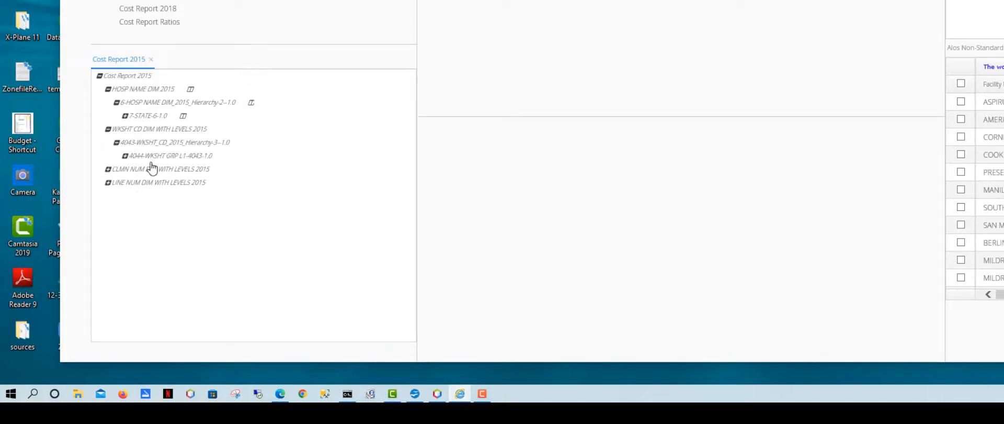
pyautogui.click(126, 156)
pyautogui.scroll(-1, 223, 200)
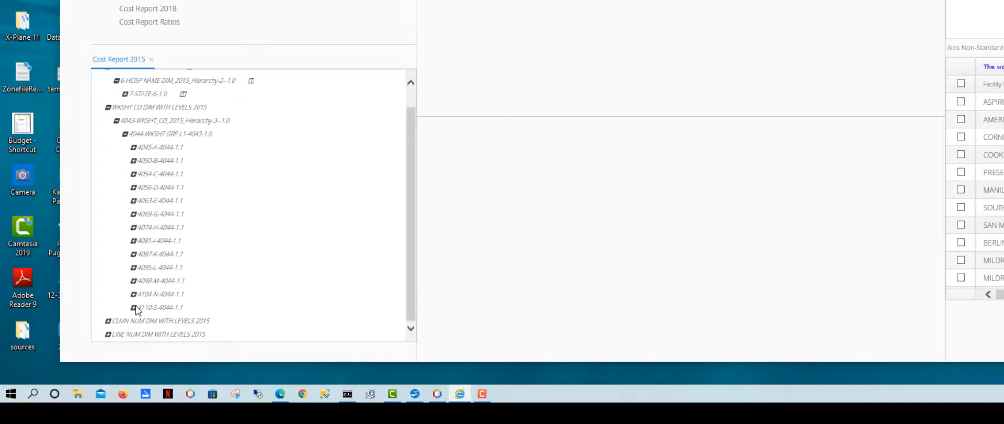
pyautogui.click(133, 214)
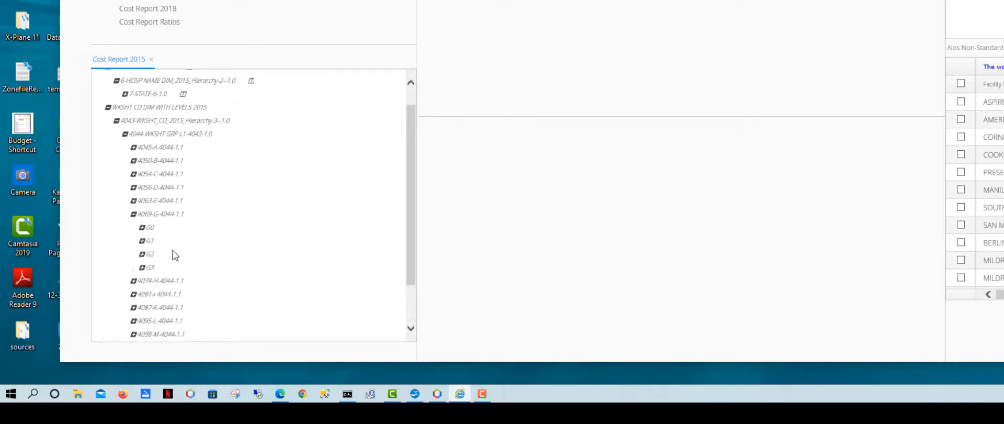
pyautogui.click(141, 228)
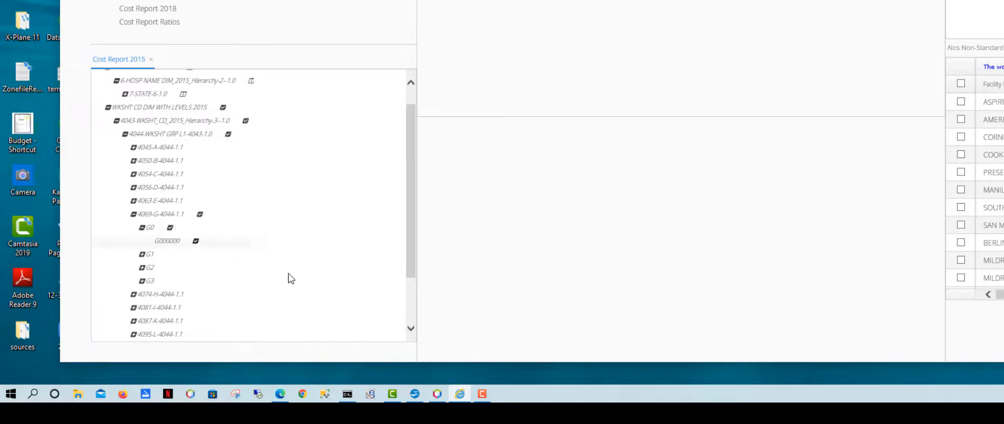
pyautogui.click(142, 254)
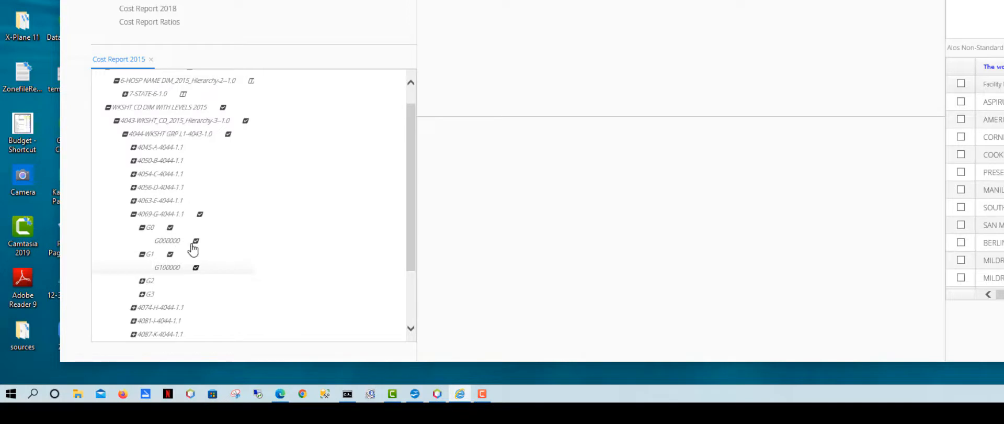
# Step: Place the worksheet code dimension on the Page axis
pyautogui.click(181, 269)
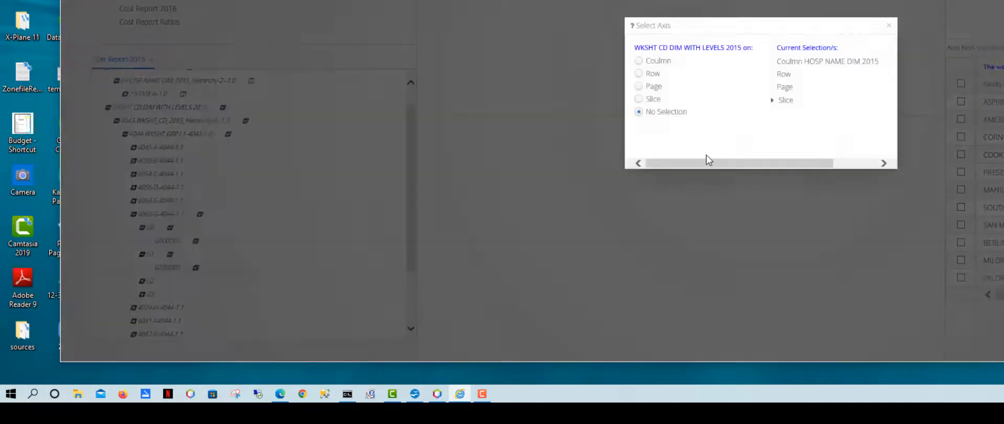
pyautogui.click(638, 86)
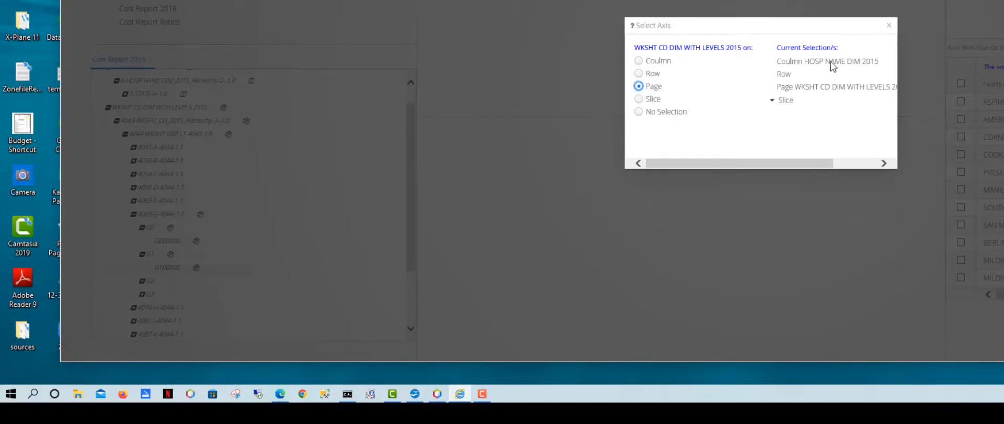
pyautogui.click(890, 26)
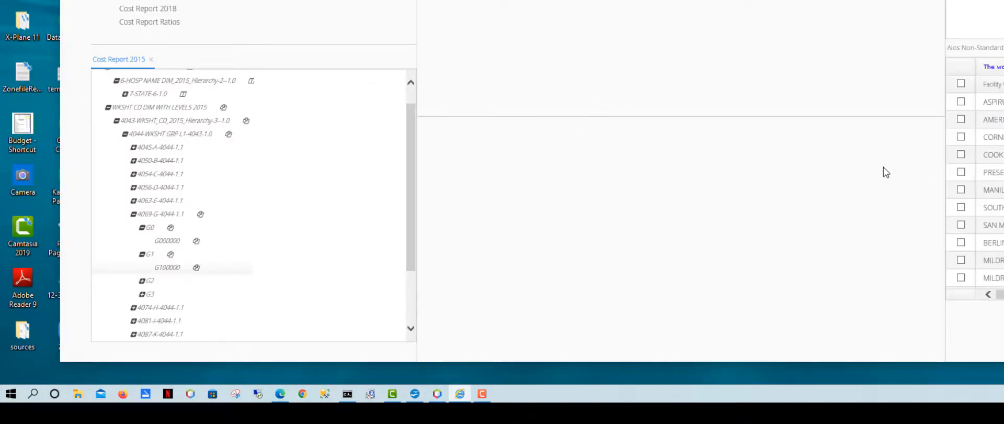
pyautogui.click(108, 108)
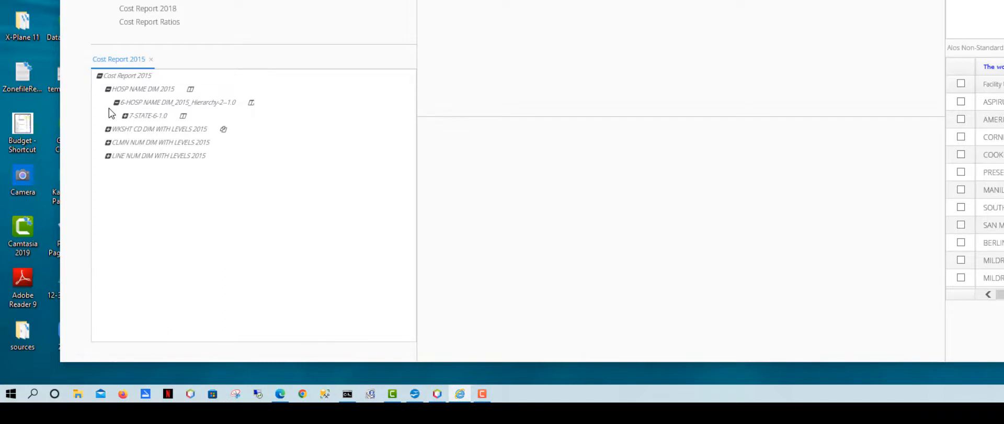
pyautogui.click(108, 142)
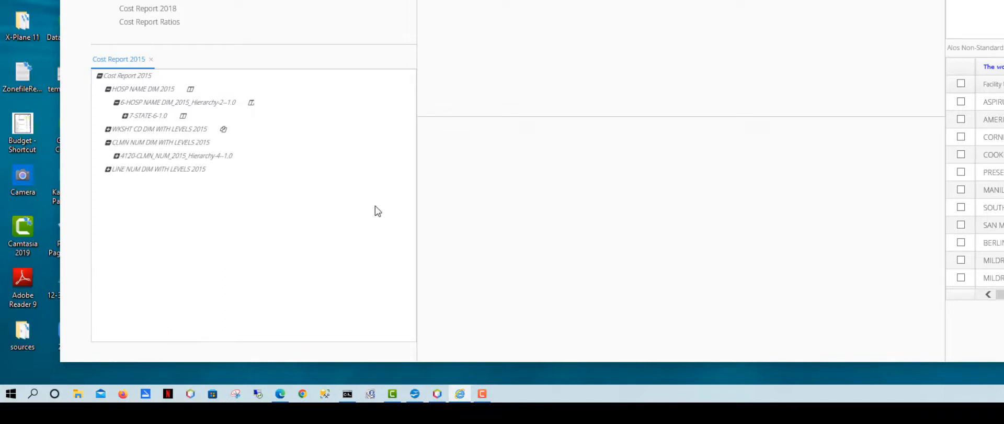
pyautogui.click(117, 156)
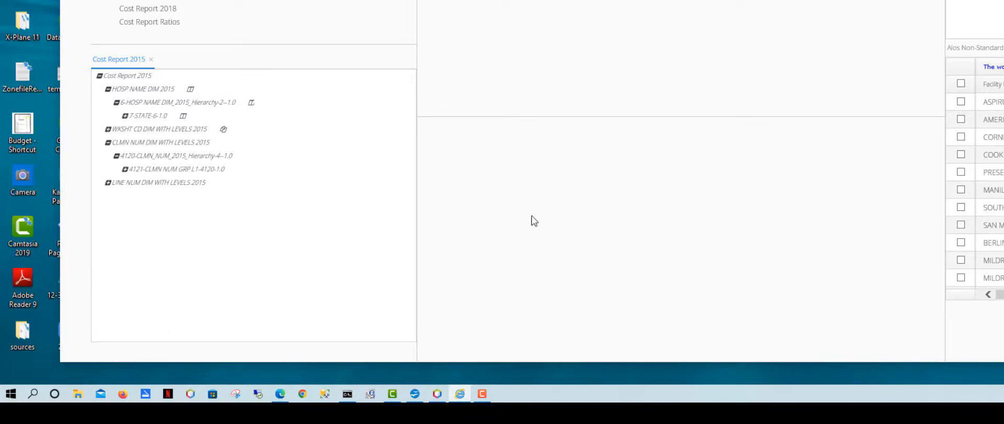
pyautogui.click(126, 169)
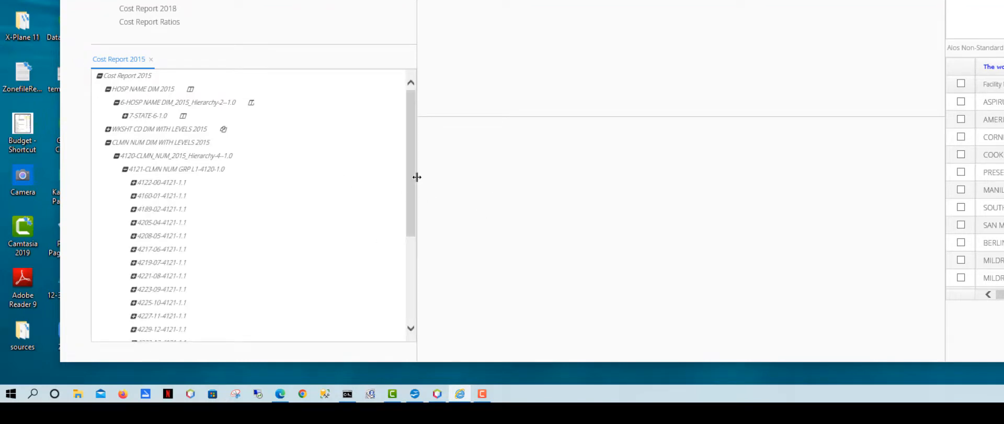
pyautogui.moveTo(409, 181); pyautogui.dragTo(416, 219)
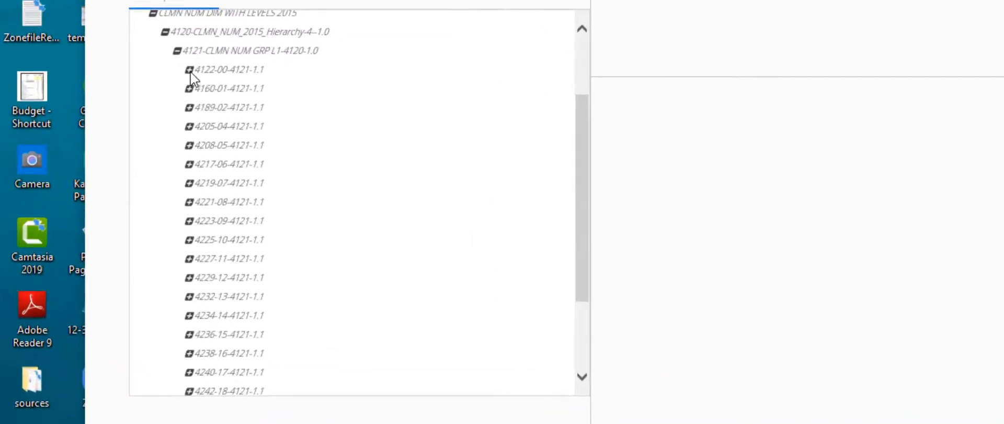
pyautogui.click(190, 70)
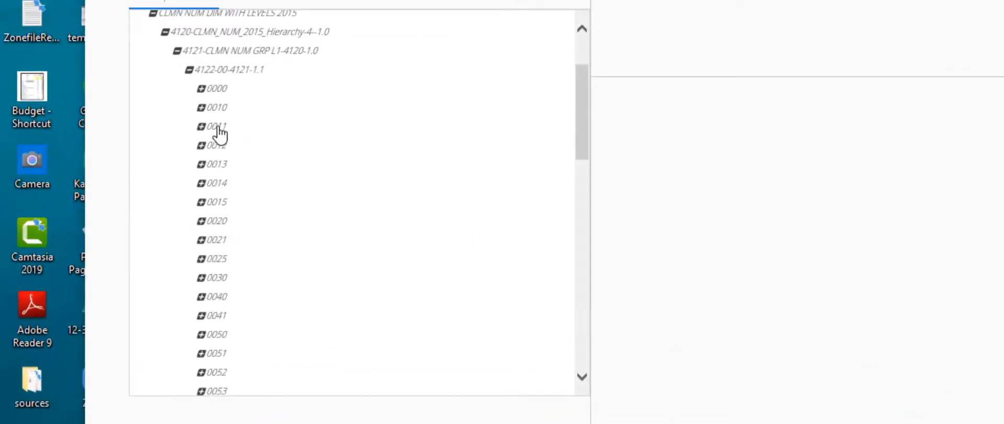
pyautogui.click(201, 107)
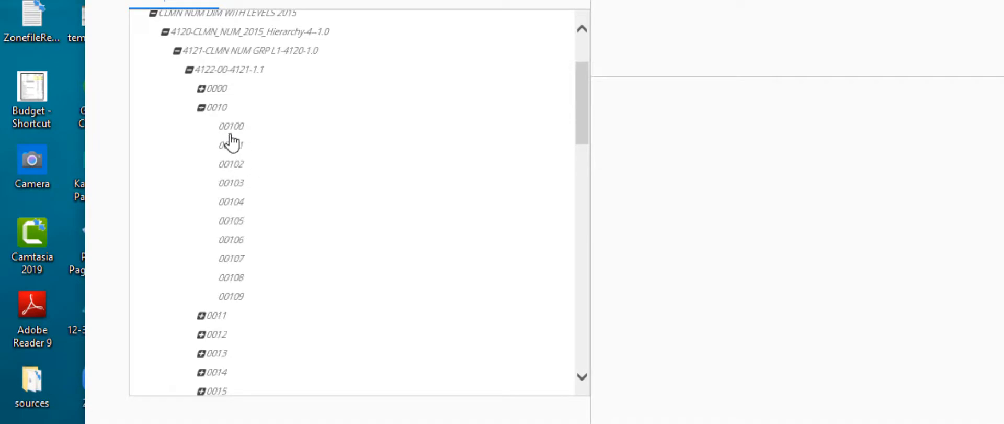
pyautogui.click(233, 131)
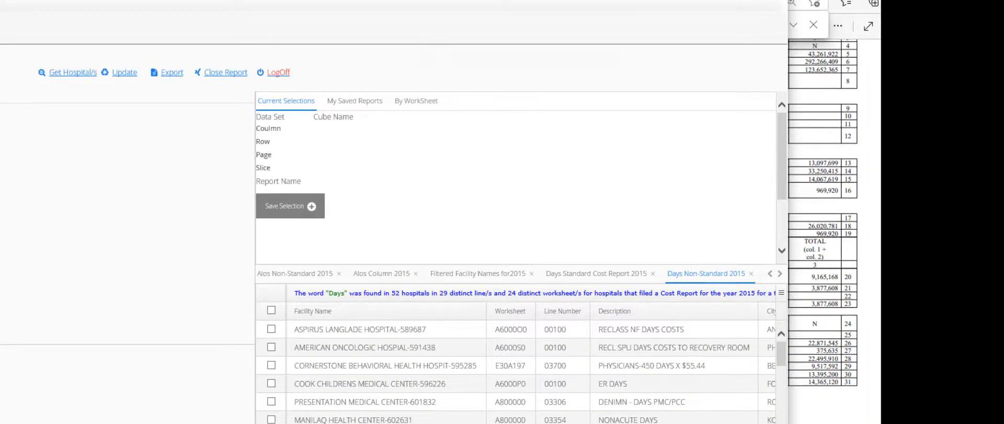
pyautogui.hotkey('alt', 'Tab')
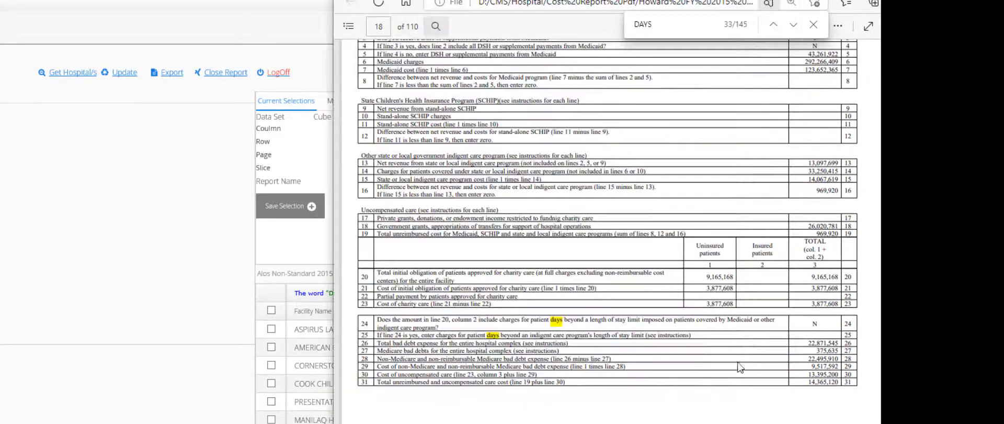
pyautogui.scroll(10, 657, 325)
pyautogui.scroll(-3, 657, 325)
pyautogui.scroll(15, 657, 325)
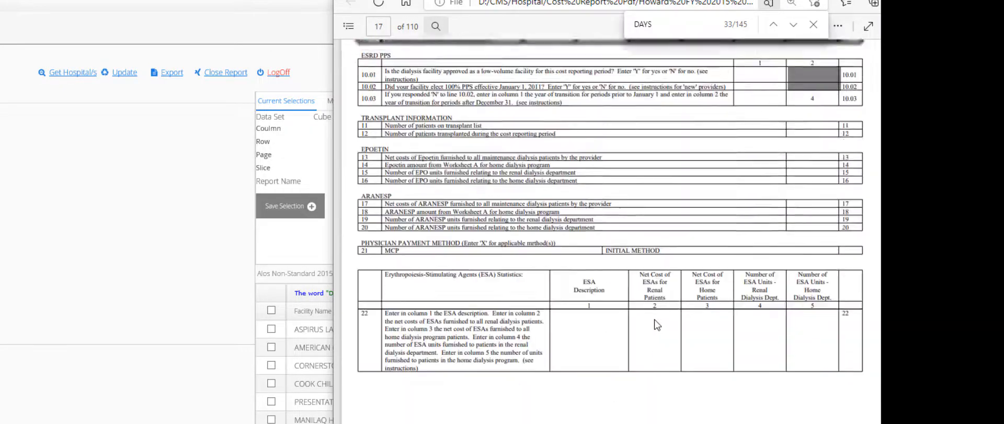
pyautogui.scroll(10, 657, 325)
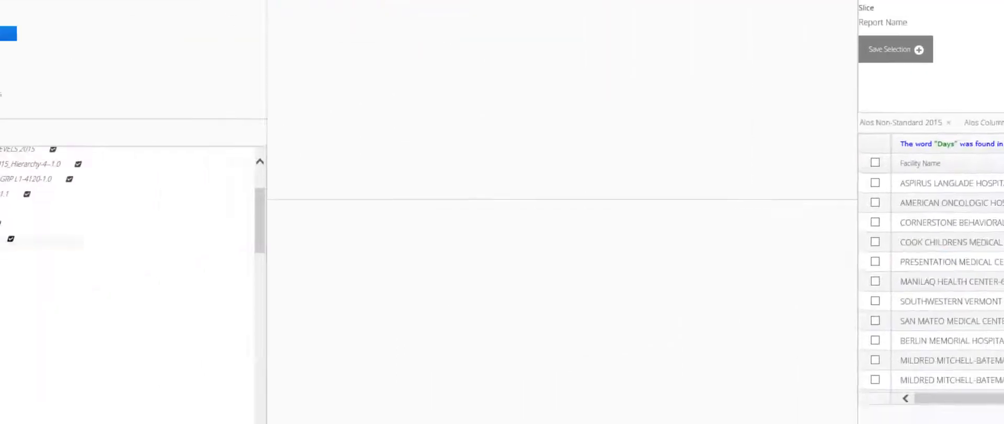
pyautogui.scroll(-10, 277, 188)
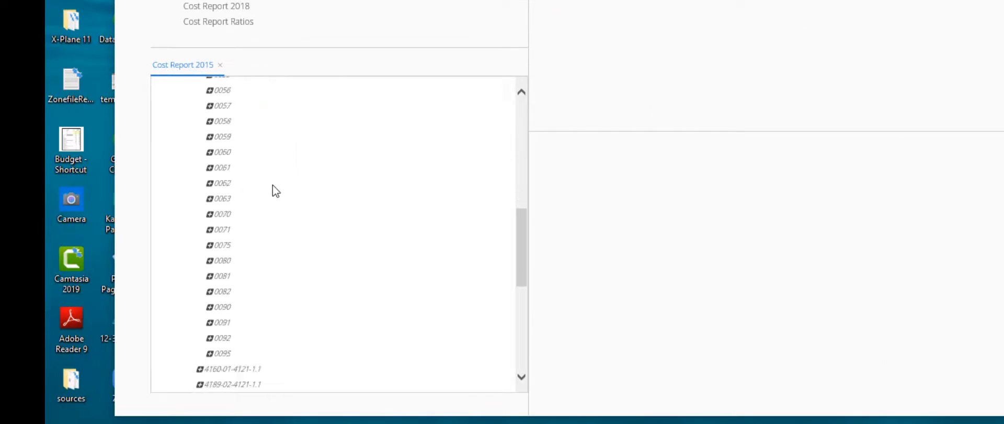
pyautogui.click(200, 211)
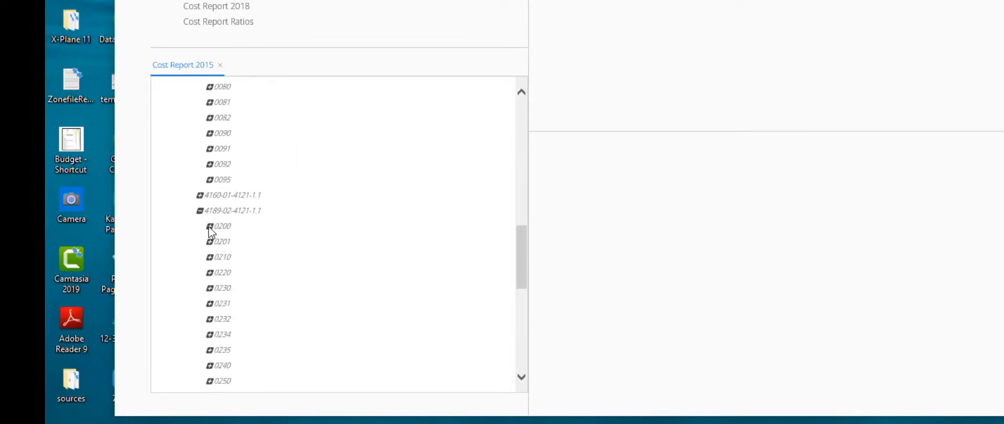
pyautogui.click(209, 226)
pyautogui.click(236, 242)
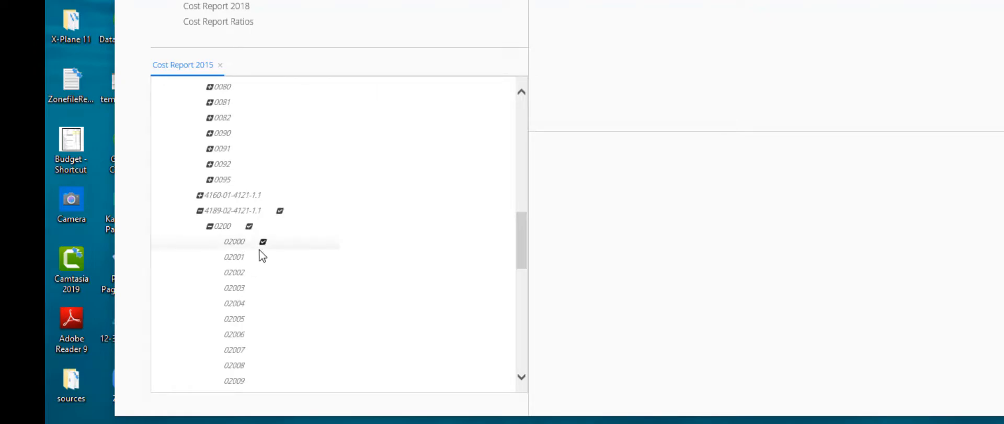
pyautogui.click(210, 226)
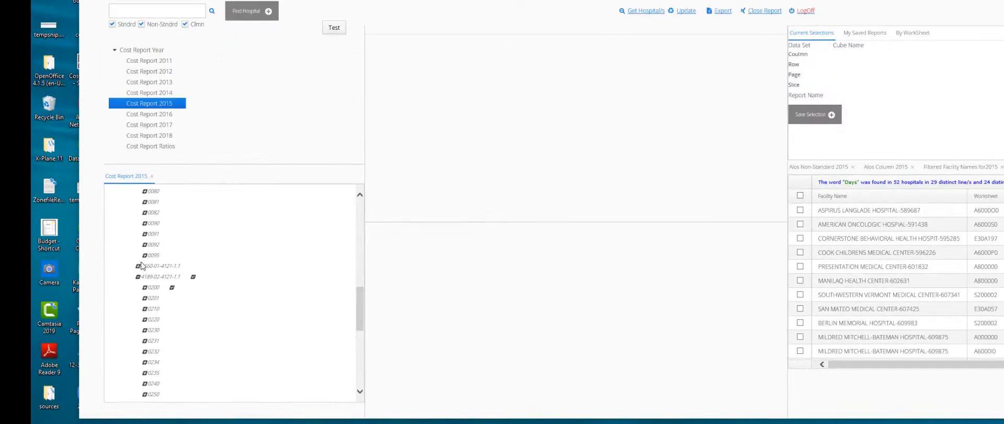
pyautogui.scroll(2, 142, 267)
pyautogui.scroll(7, 145, 267)
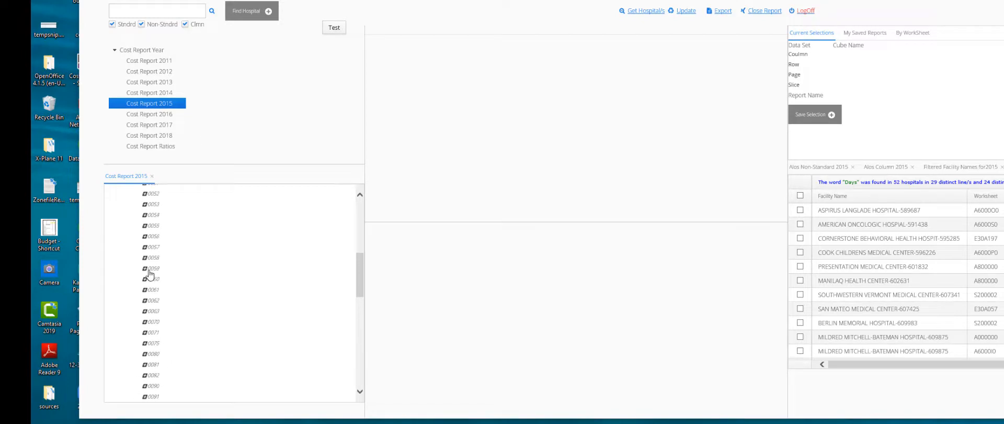
pyautogui.scroll(1, 152, 274)
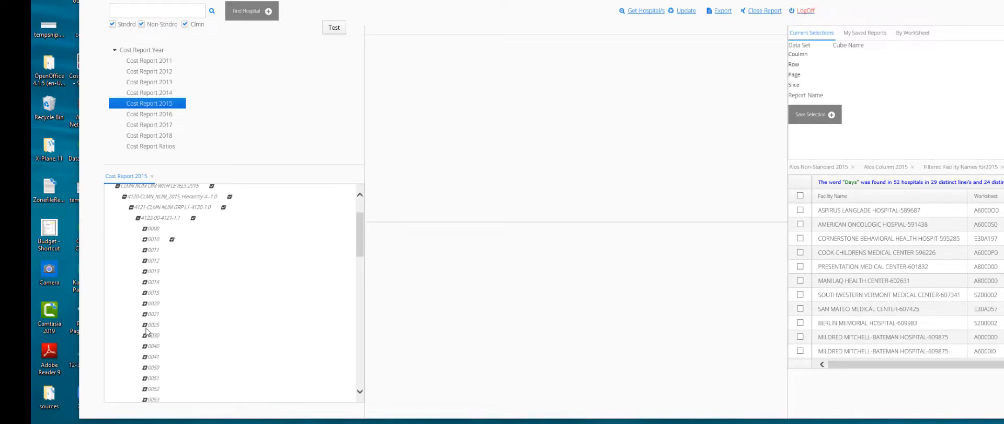
pyautogui.click(159, 312)
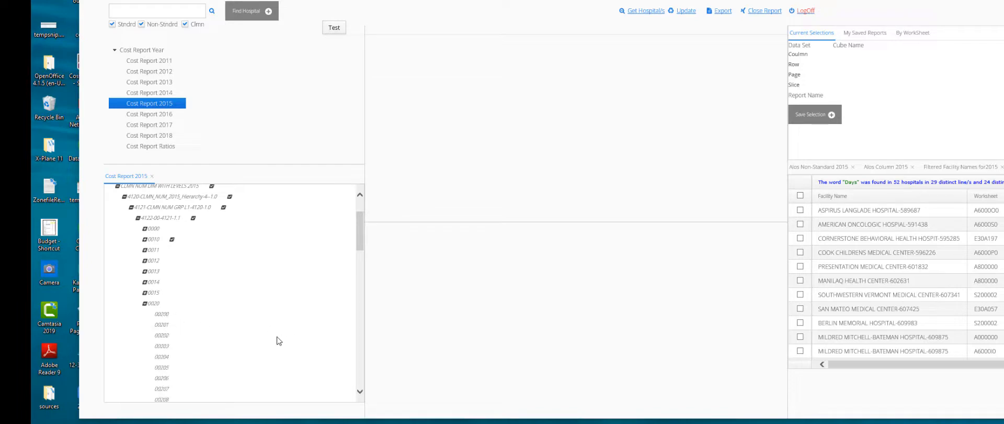
pyautogui.click(117, 187)
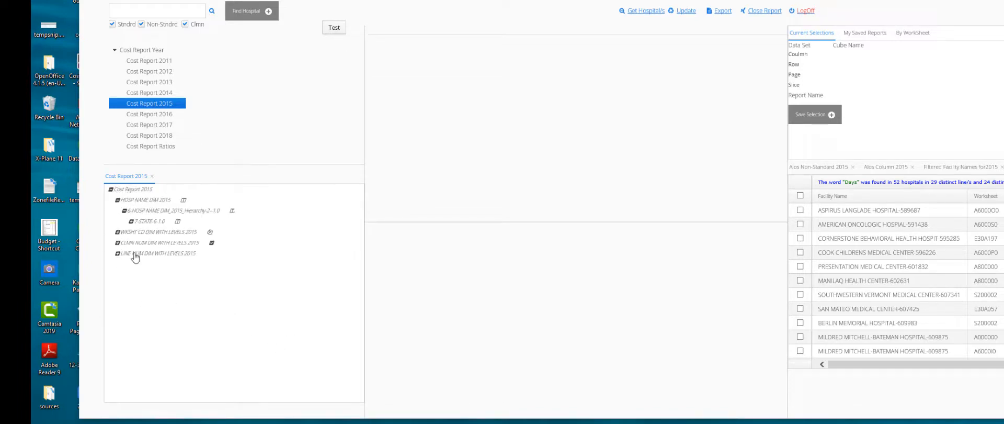
pyautogui.click(118, 243)
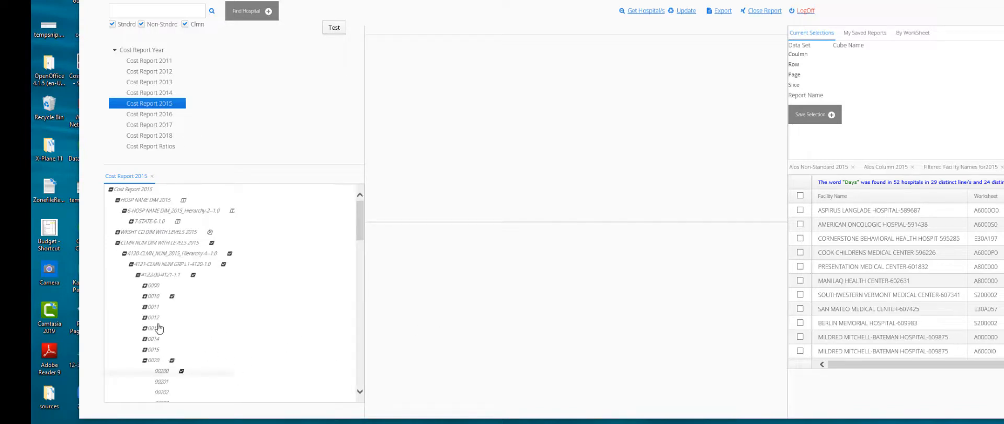
# Step: Move CLMN NUM DIM WITH LEVELS 2015 to the Column axis, confirming the swap
pyautogui.click(172, 296)
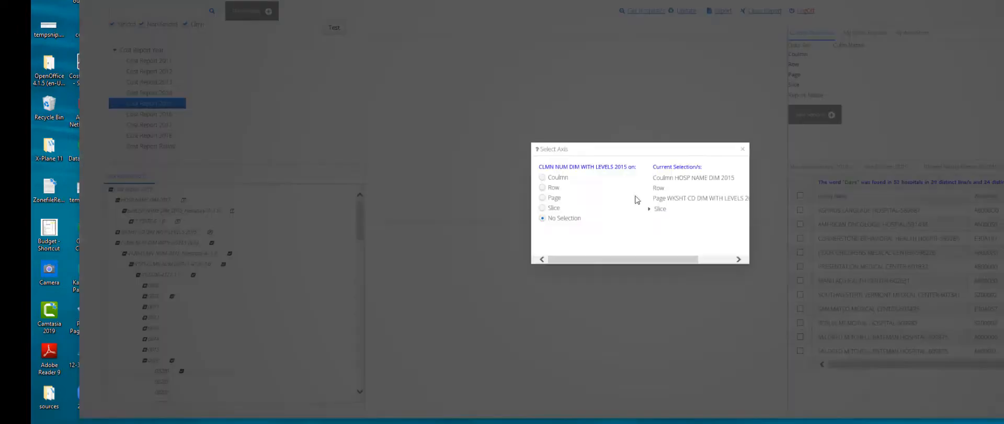
pyautogui.click(543, 178)
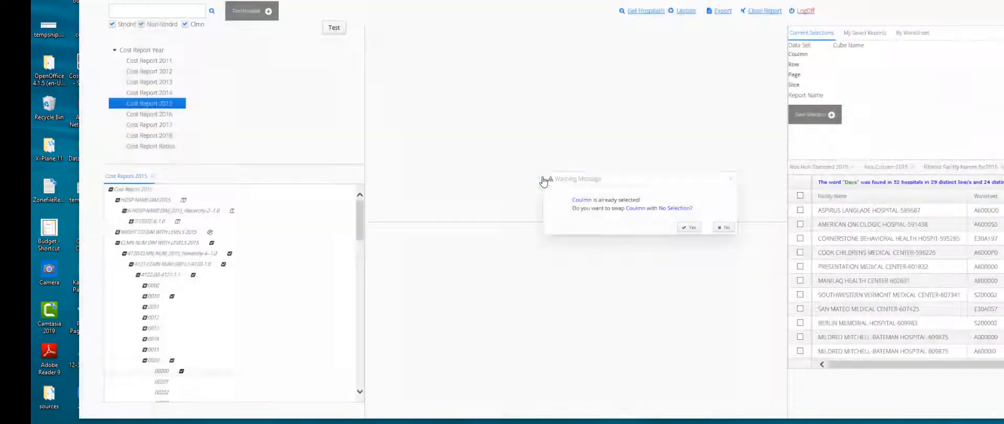
pyautogui.click(691, 228)
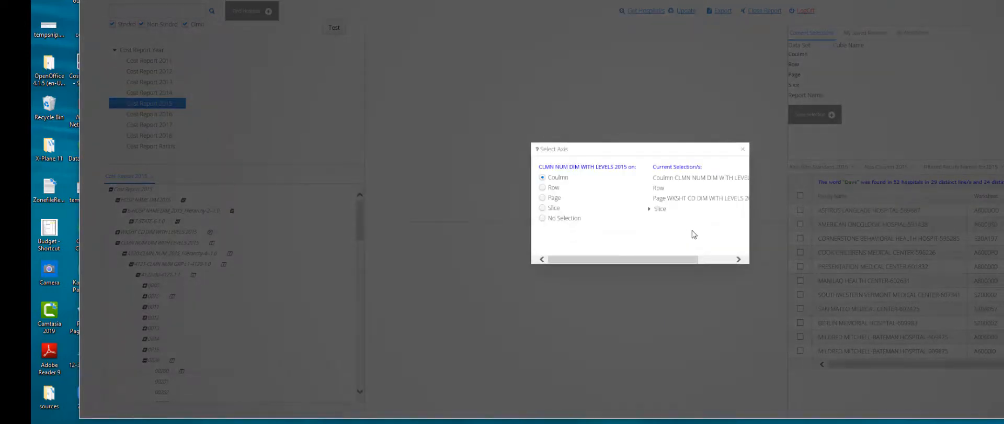
pyautogui.click(742, 149)
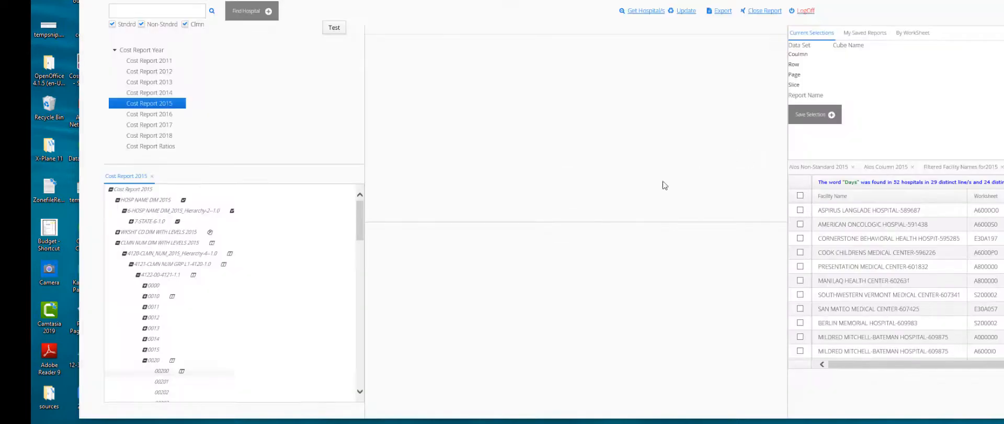
# Step: Pick Howard University Hospital under 573-DC as the hospital filter
pyautogui.click(131, 222)
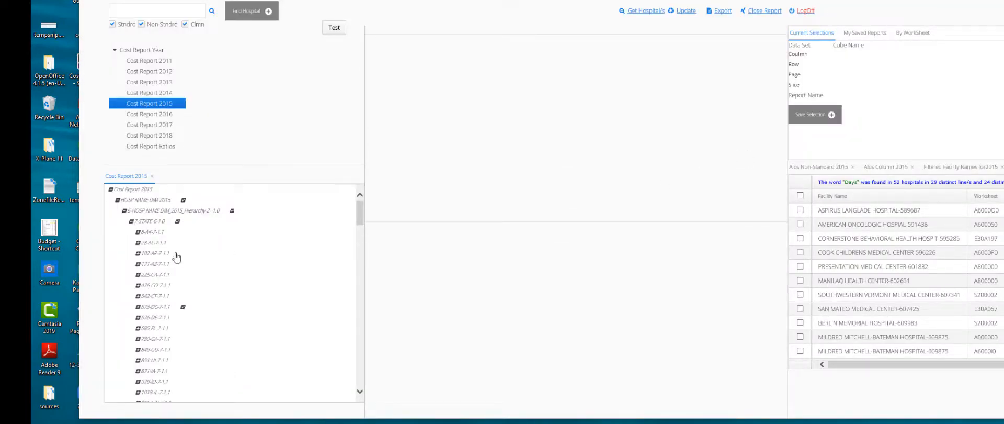
pyautogui.click(138, 307)
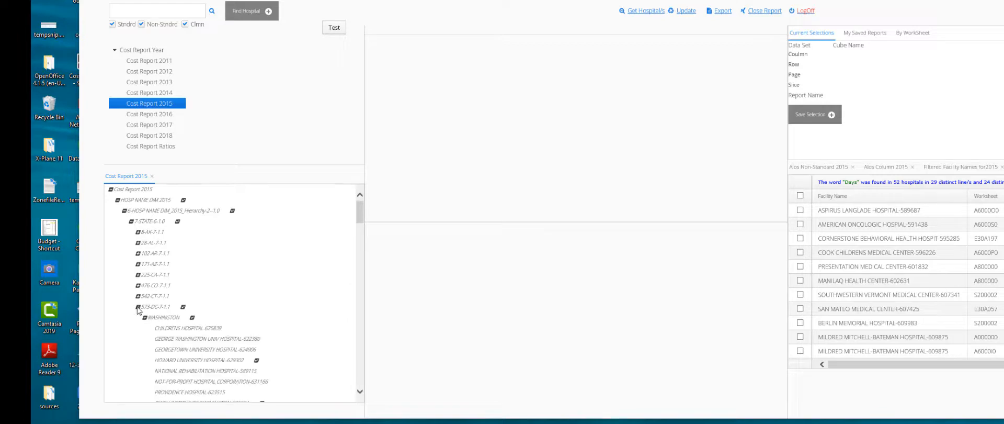
pyautogui.click(234, 361)
# Step: Put HOSP NAME DIM 2015 on the Slice axis and collapse its branch
pyautogui.click(256, 360)
pyautogui.click(578, 212)
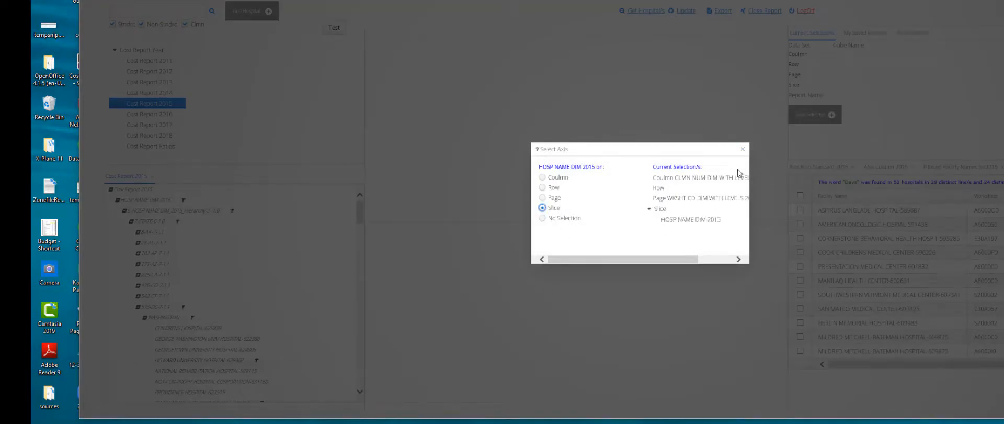
pyautogui.click(743, 149)
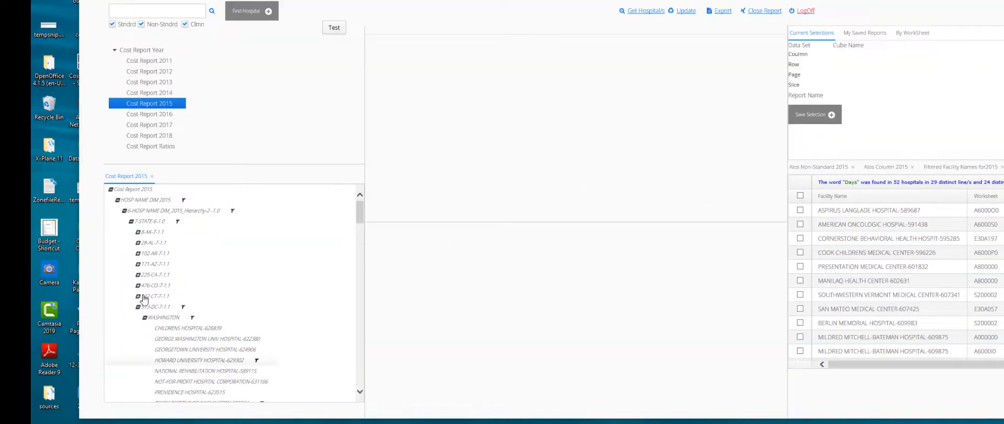
pyautogui.click(116, 200)
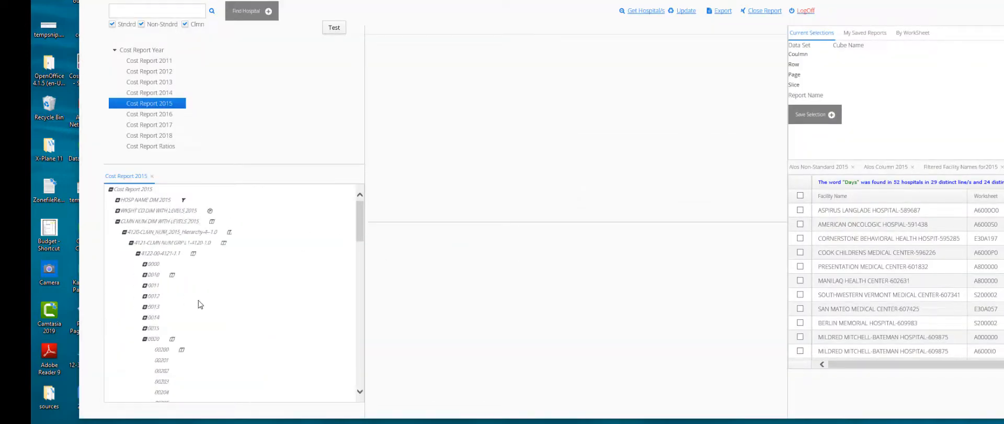
# Step: Collapse the CLMN NUM DIM branch and expand line group 4261-00 to show its lines
pyautogui.scroll(-2, 206, 306)
pyautogui.scroll(-2, 212, 312)
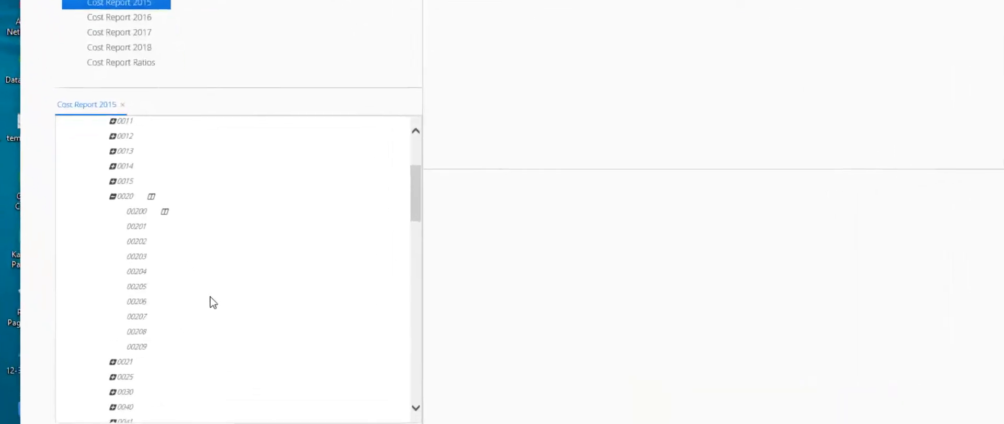
pyautogui.scroll(4, 186, 246)
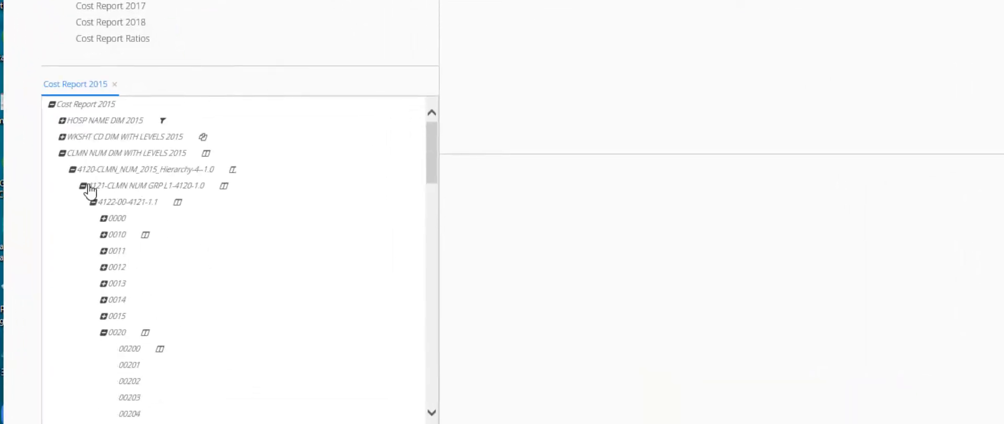
pyautogui.click(62, 153)
pyautogui.scroll(-1, 94, 175)
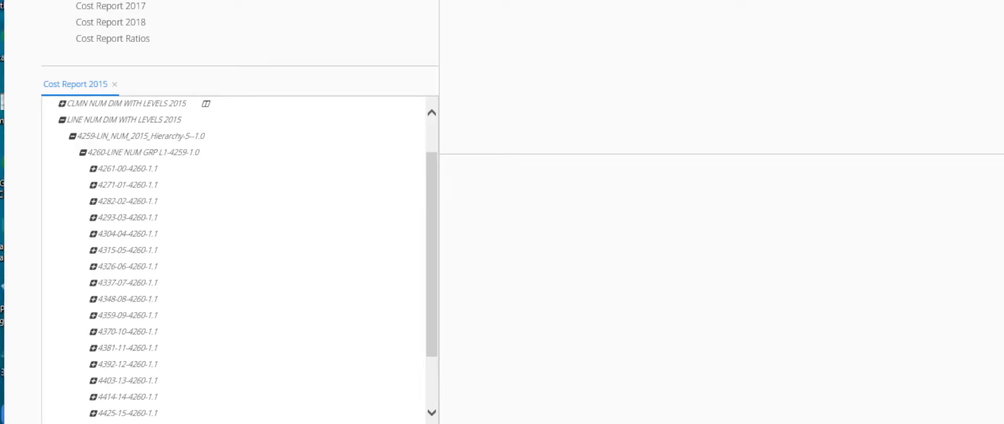
pyautogui.click(93, 184)
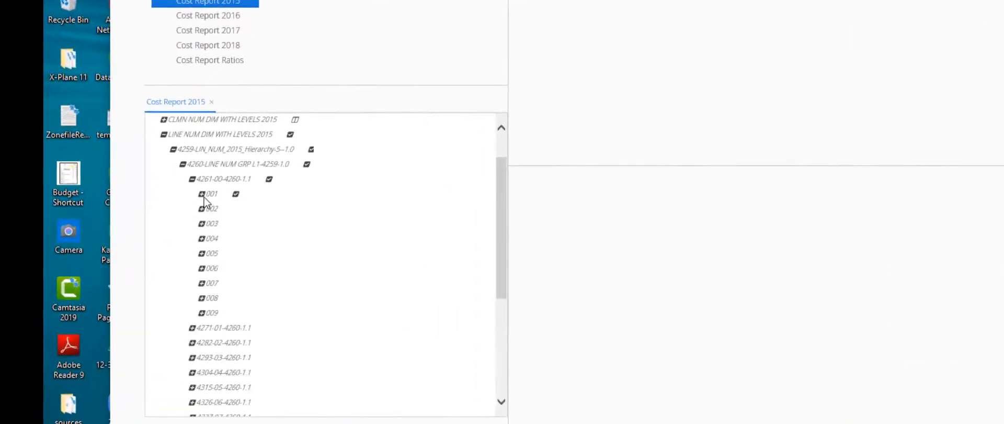
# Step: Select balance-sheet lines 001–003 and sub-line 00400, then bring up the line dimension's Select Axis dialog
pyautogui.click(204, 212)
pyautogui.click(204, 212)
pyautogui.click(202, 224)
pyautogui.click(202, 225)
pyautogui.click(202, 238)
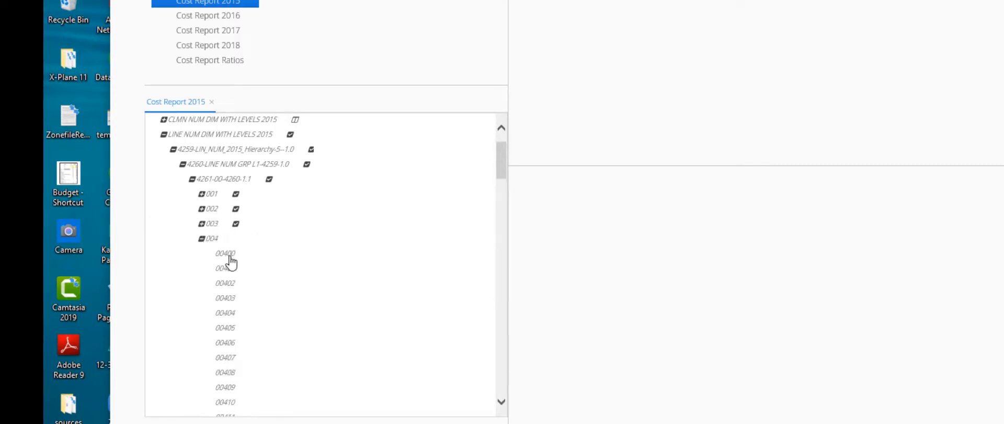
pyautogui.click(230, 255)
pyautogui.click(253, 253)
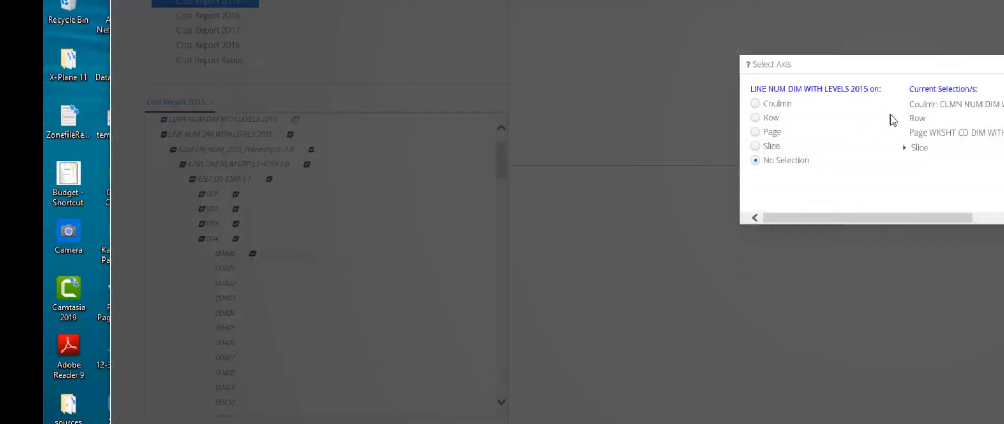
# Step: Put LINE NUM DIM WITH LEVELS 2015 on the Row axis and review the resulting General Fund figures
pyautogui.click(755, 117)
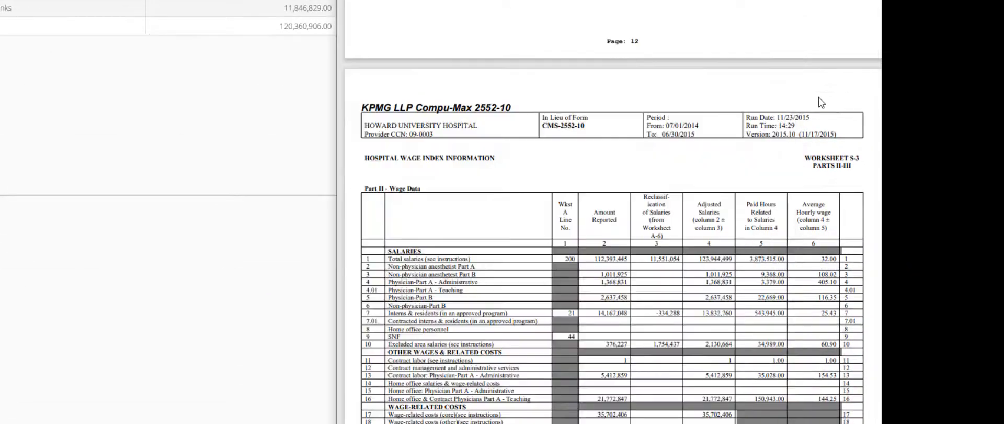
pyautogui.scroll(5, 818, 96)
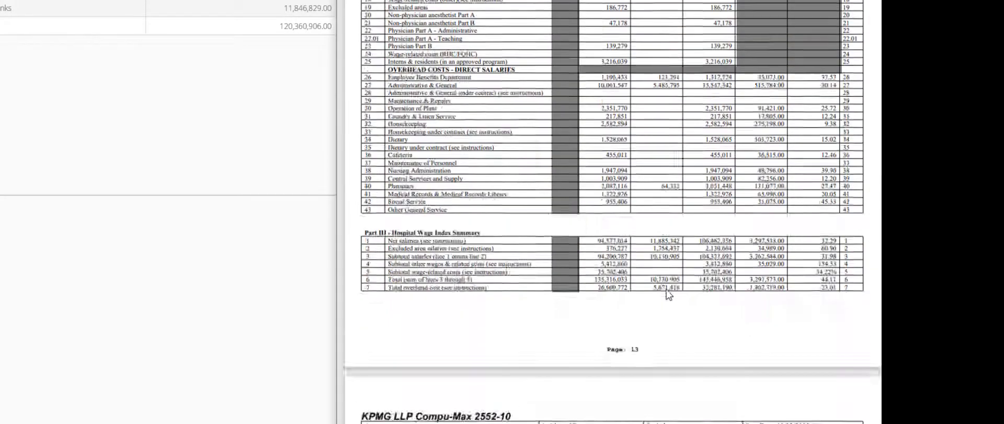
pyautogui.scroll(-5, 818, 96)
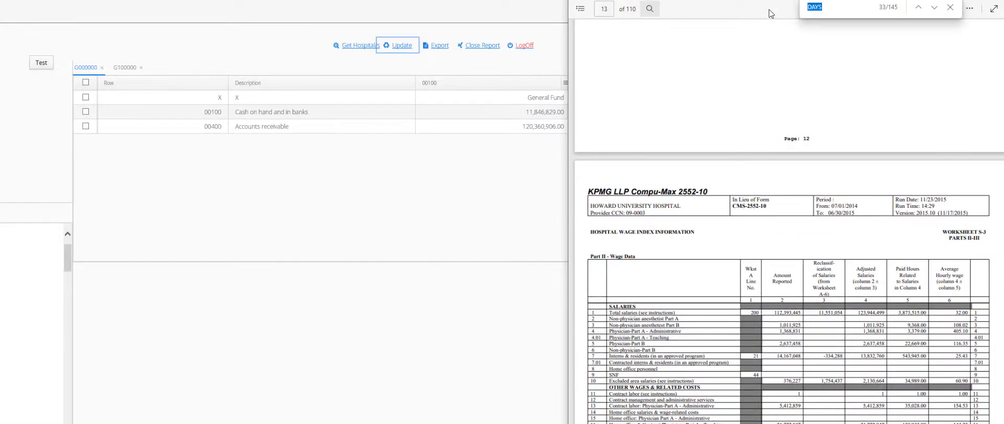
pyautogui.scroll(-20, 916, 256)
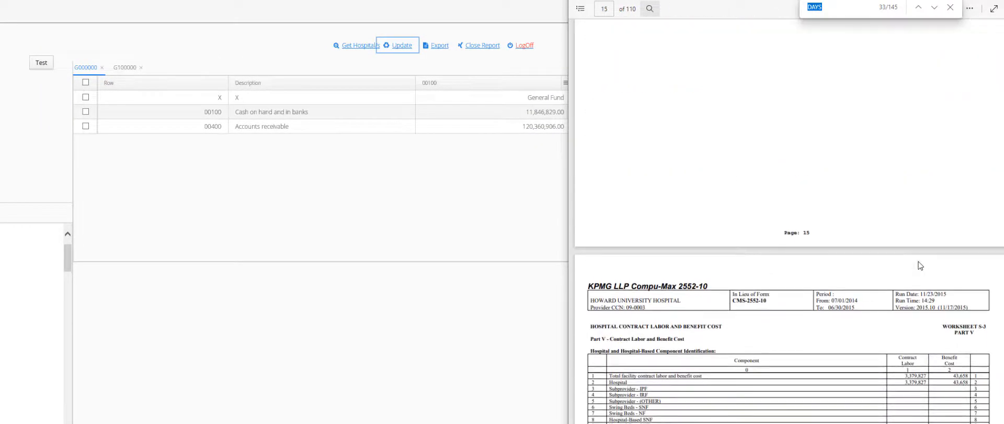
pyautogui.scroll(-6, 921, 265)
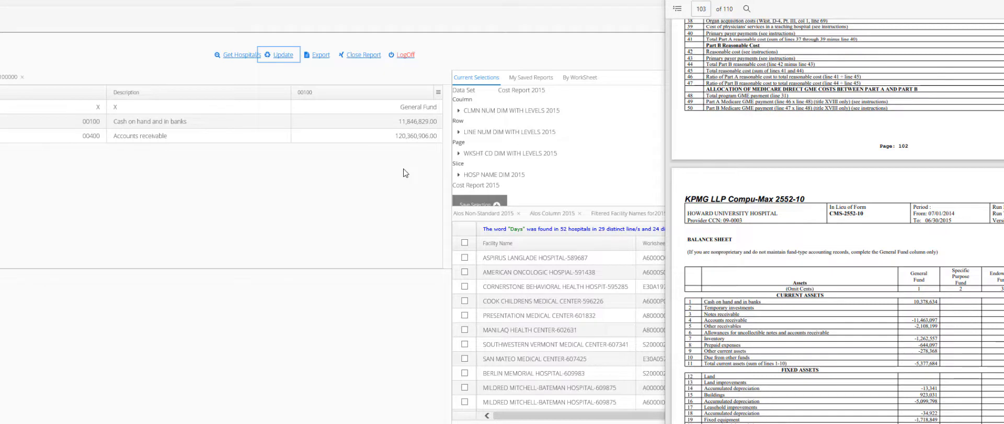
# Step: Compare the grid's cash on hand 11,846,829.00 with the PDF balance sheet's 10,378,634, copying the PDF figure
pyautogui.click(397, 124)
pyautogui.click(396, 124)
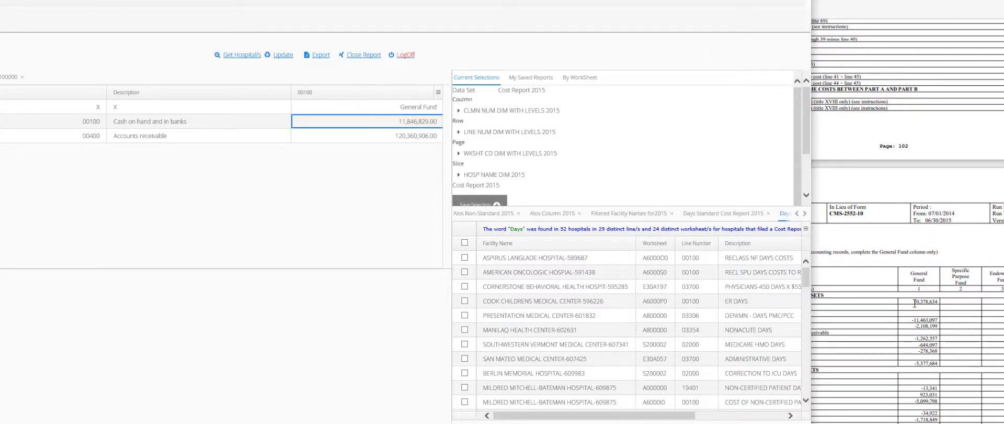
pyautogui.click(869, 285)
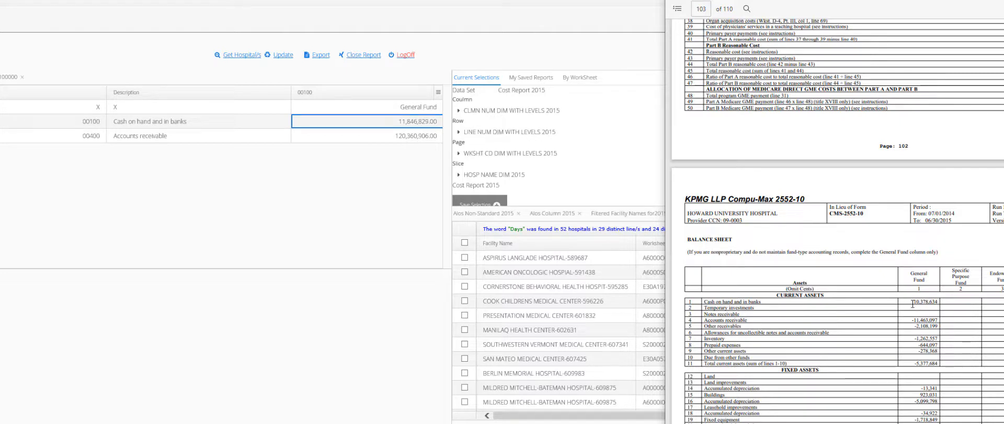
pyautogui.moveTo(913, 303); pyautogui.dragTo(942, 304)
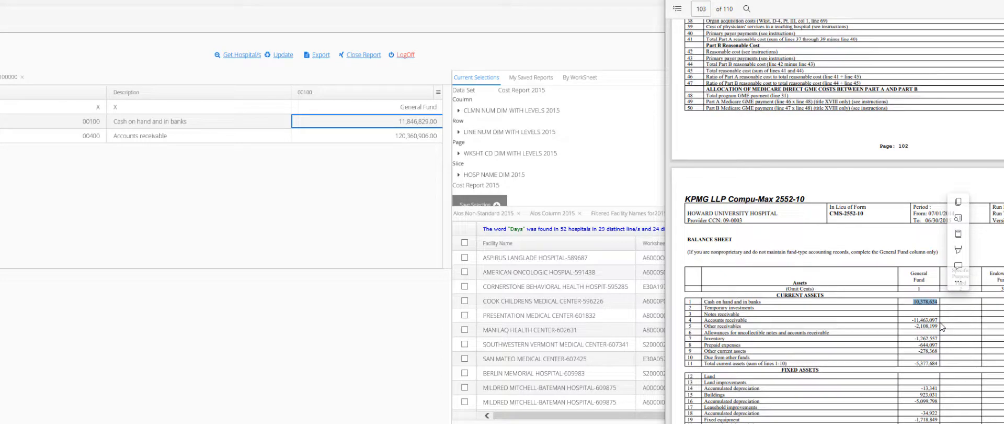
pyautogui.hotkey('ctrl', 'c')
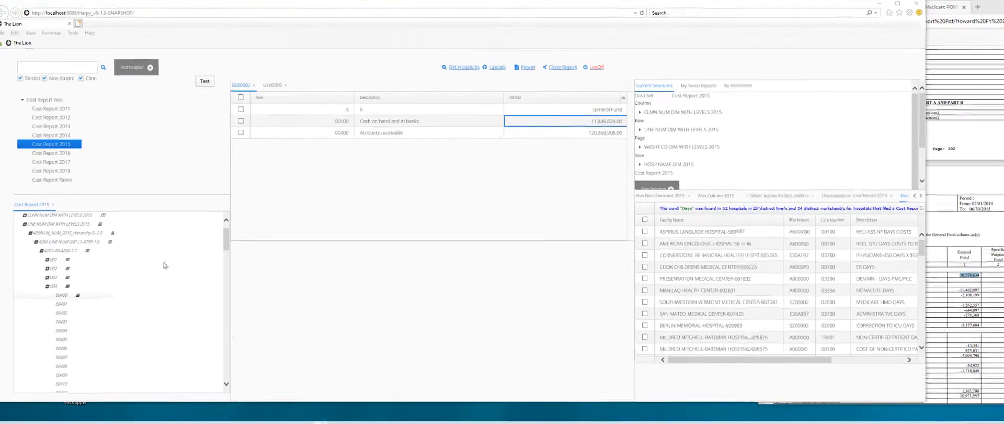
# Step: Open Cost Report 2014 and load 'Howard with line 3301 A8' from My Saved Reports > Report Folders
pyautogui.click(115, 239)
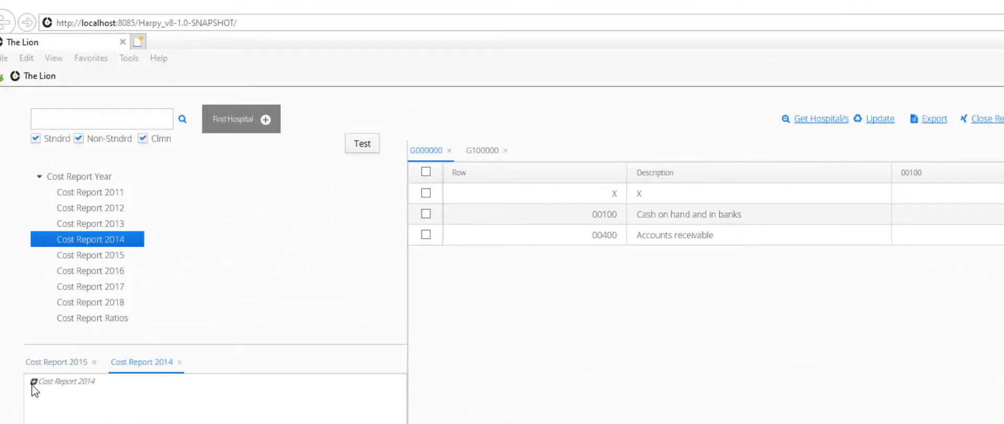
pyautogui.click(32, 381)
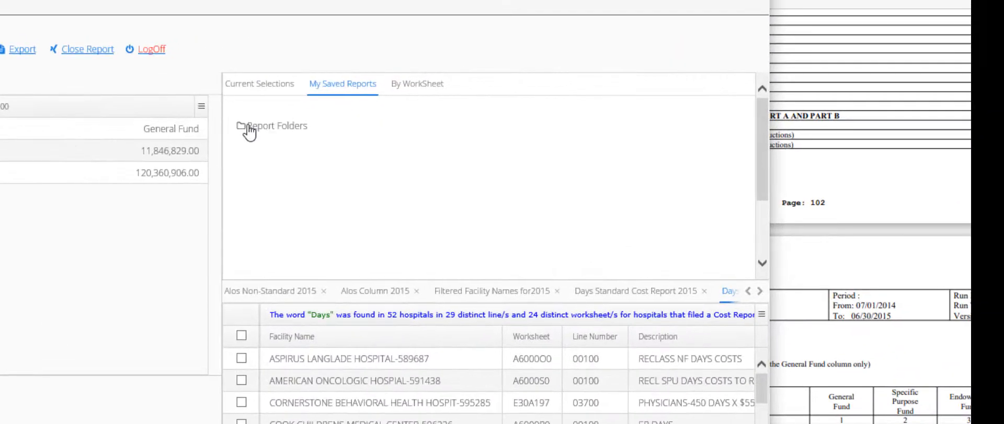
pyautogui.click(250, 127)
pyautogui.scroll(-5, 347, 253)
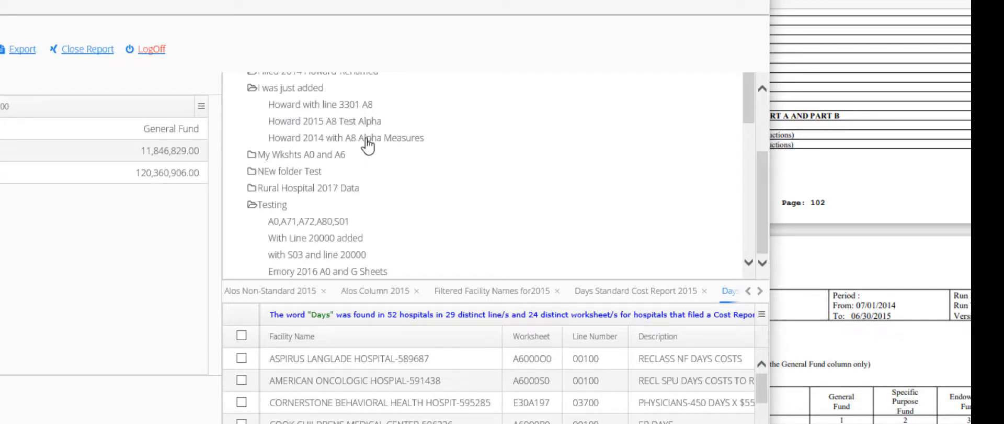
pyautogui.click(353, 108)
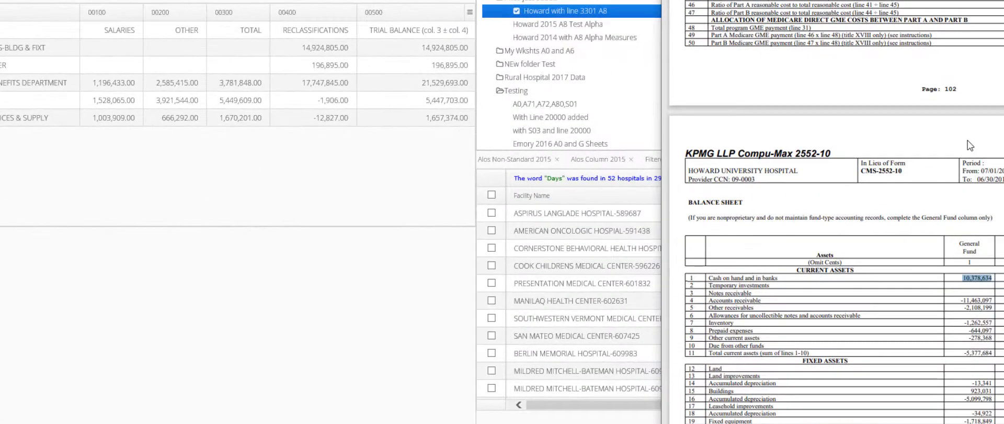
pyautogui.scroll(20, 970, 145)
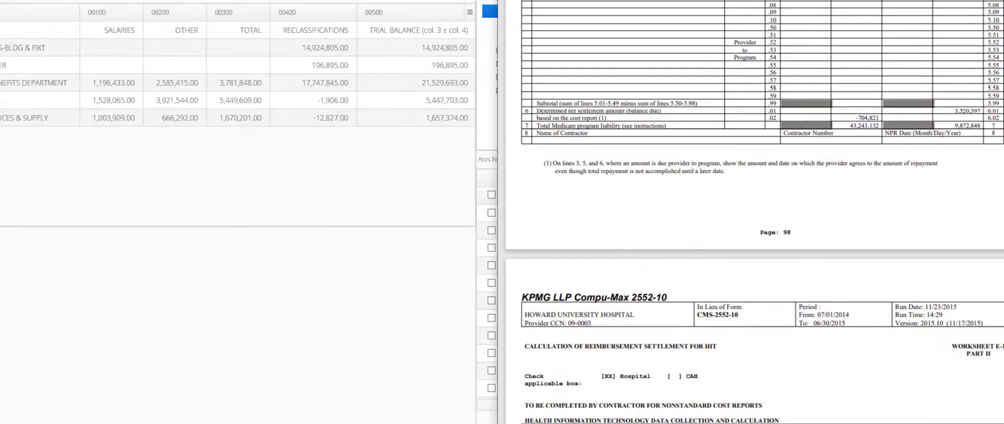
pyautogui.scroll(20, 753, 212)
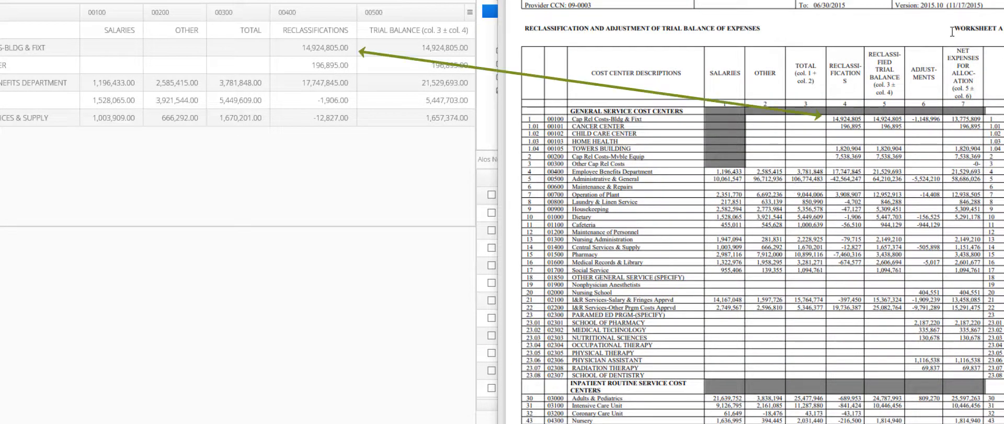
pyautogui.moveTo(952, 29); pyautogui.dragTo(1002, 31)
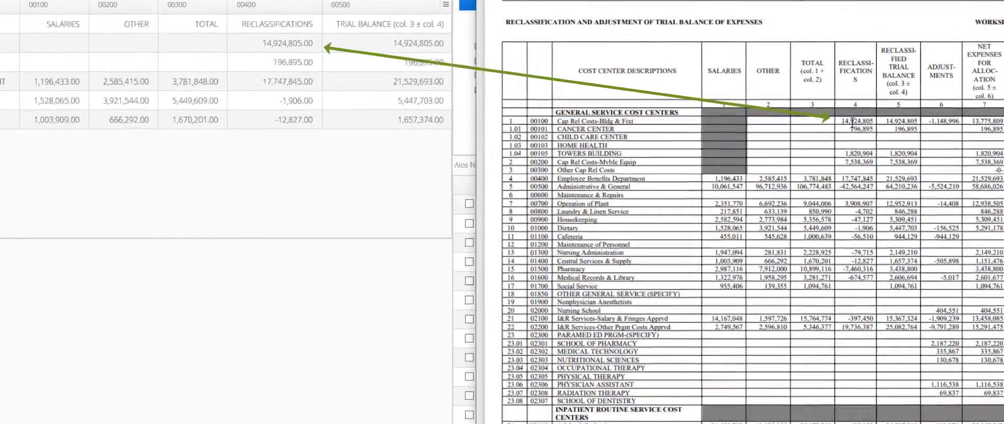
pyautogui.moveTo(843, 121); pyautogui.dragTo(873, 121)
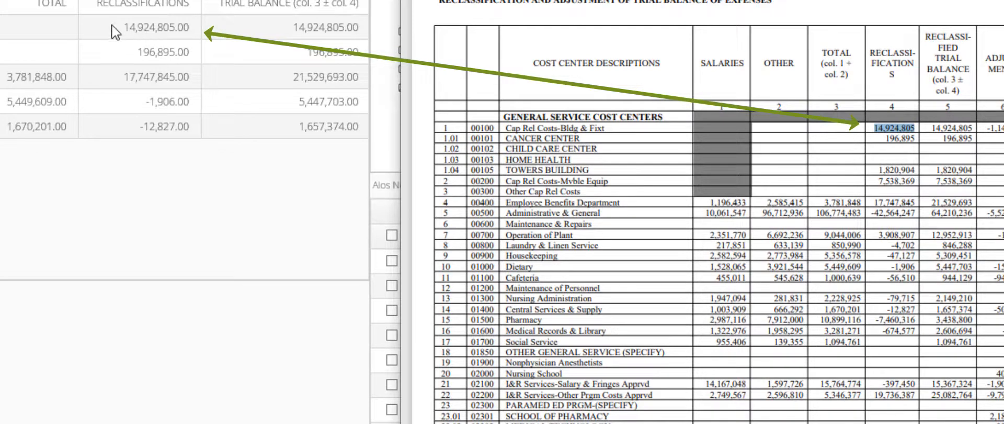
pyautogui.click(128, 27)
pyautogui.click(187, 33)
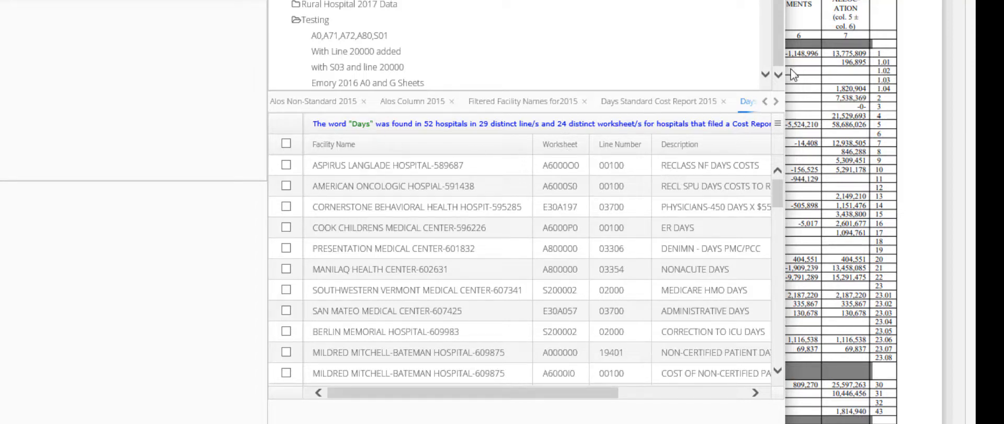
# Step: Switch to the Days Standard Cost Report 2015 results and widen their Worksheet column
pyautogui.moveTo(898, 67); pyautogui.dragTo(958, 86)
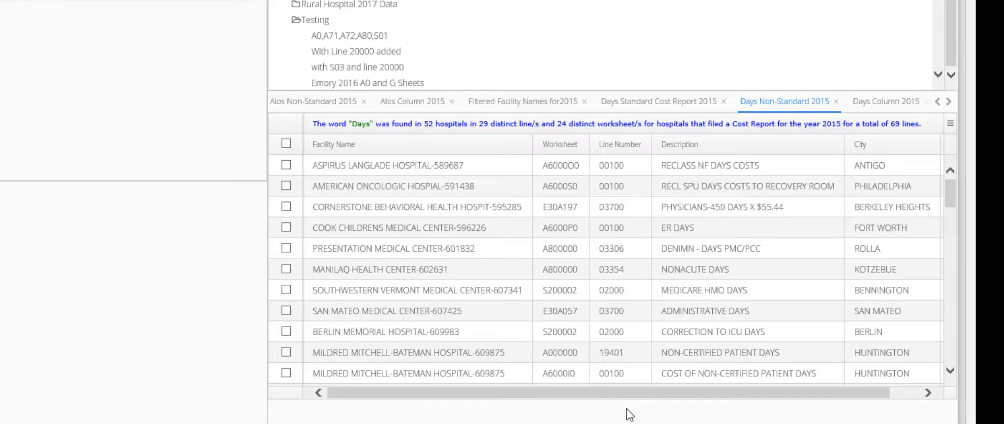
pyautogui.moveTo(623, 393); pyautogui.dragTo(811, 405)
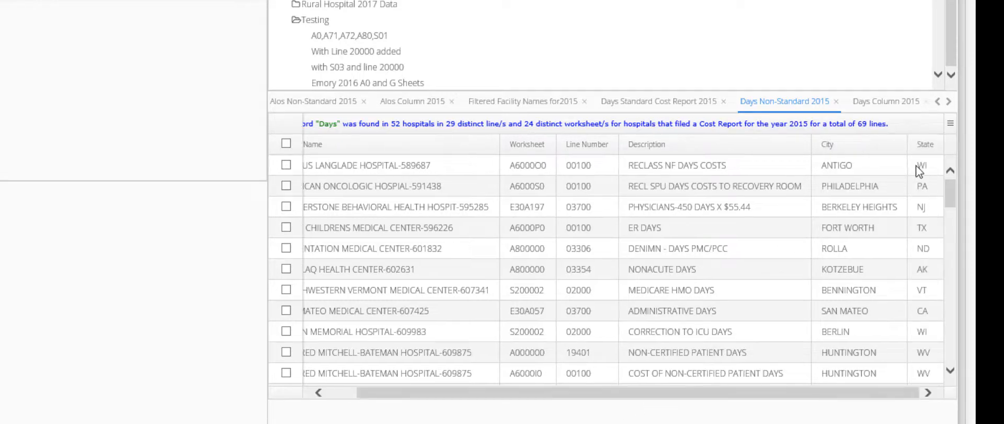
pyautogui.click(659, 101)
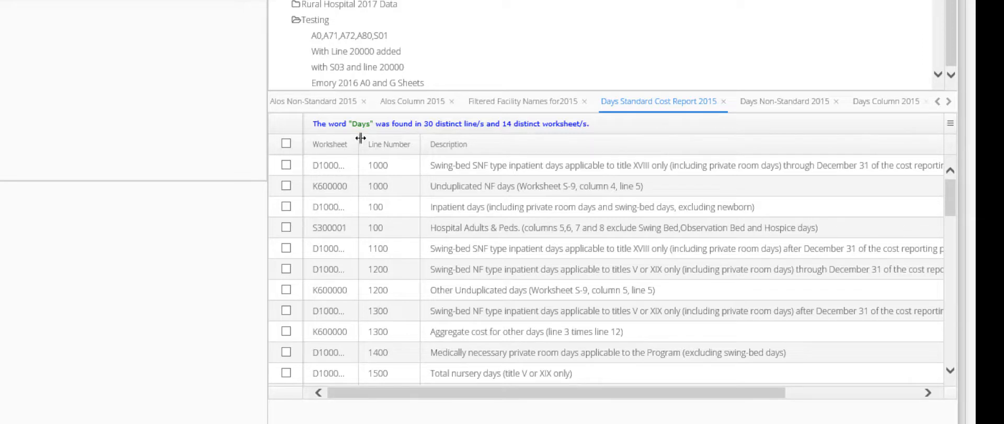
pyautogui.moveTo(359, 141); pyautogui.dragTo(405, 143)
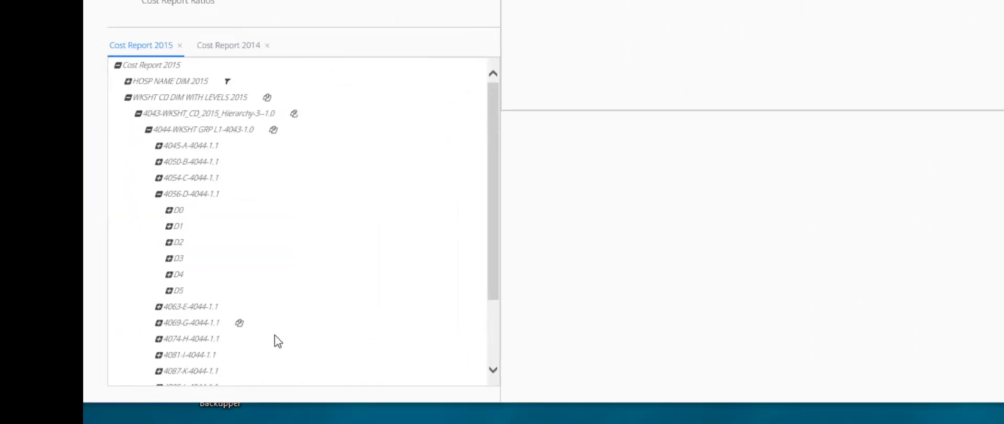
# Step: Expand D1, list the selected CLMN NUM and LINE NUM values, and view D10A191 with Description autofitted
pyautogui.click(169, 225)
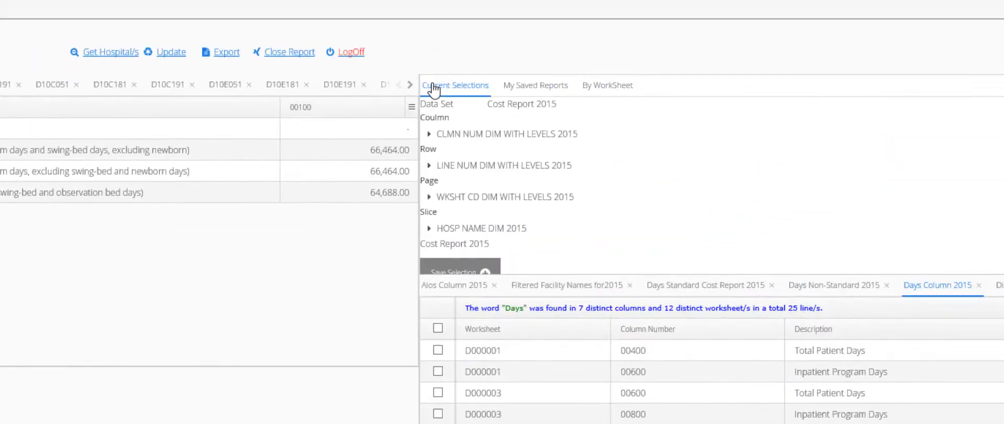
pyautogui.click(431, 134)
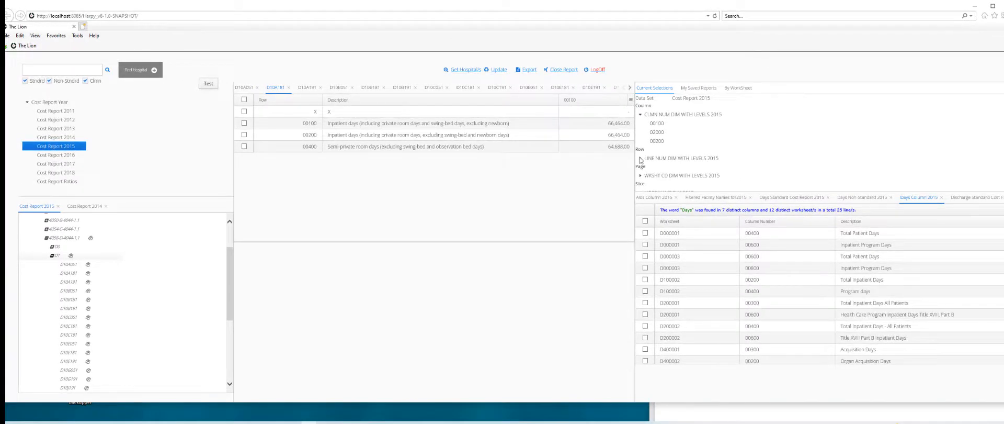
pyautogui.click(640, 158)
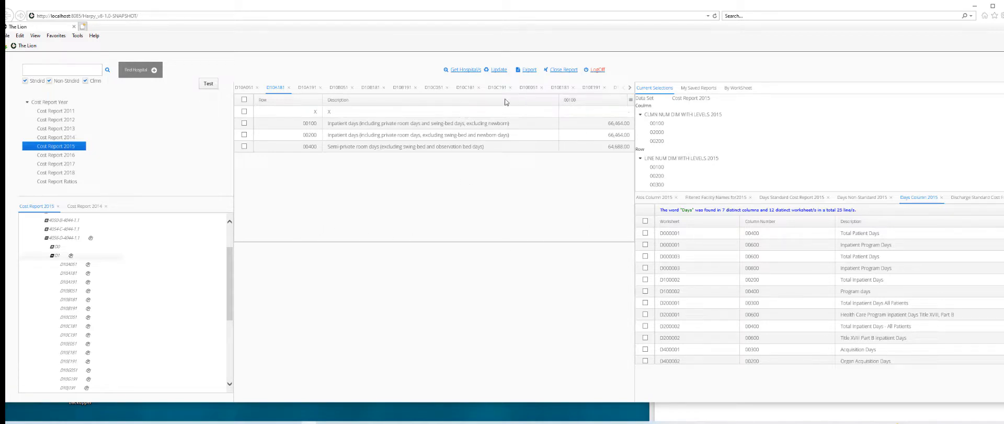
pyautogui.moveTo(506, 101); pyautogui.dragTo(449, 95)
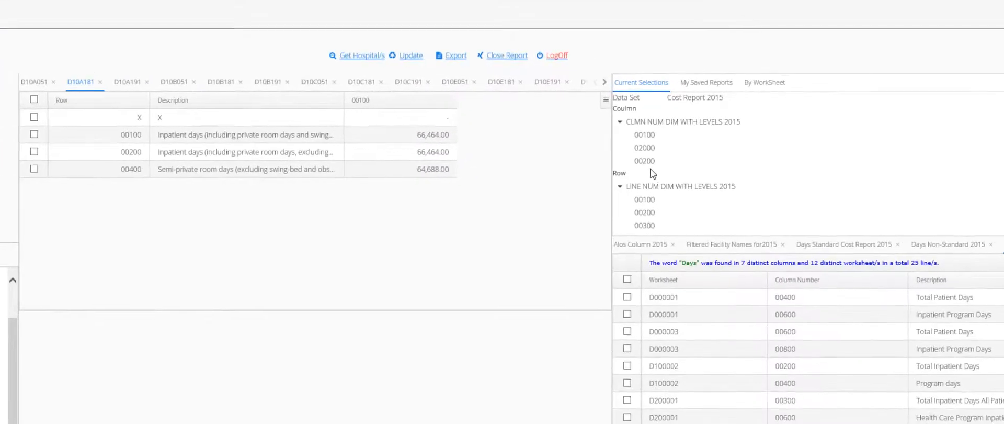
pyautogui.click(126, 85)
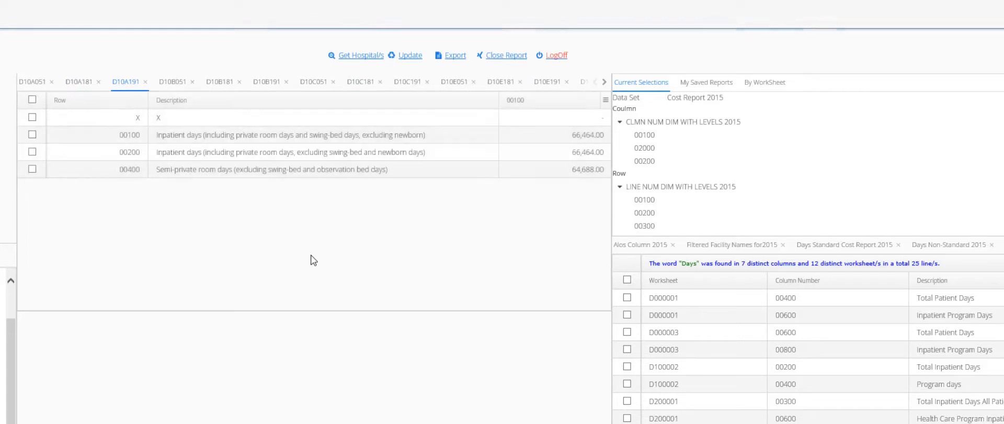
pyautogui.doubleClick(497, 99)
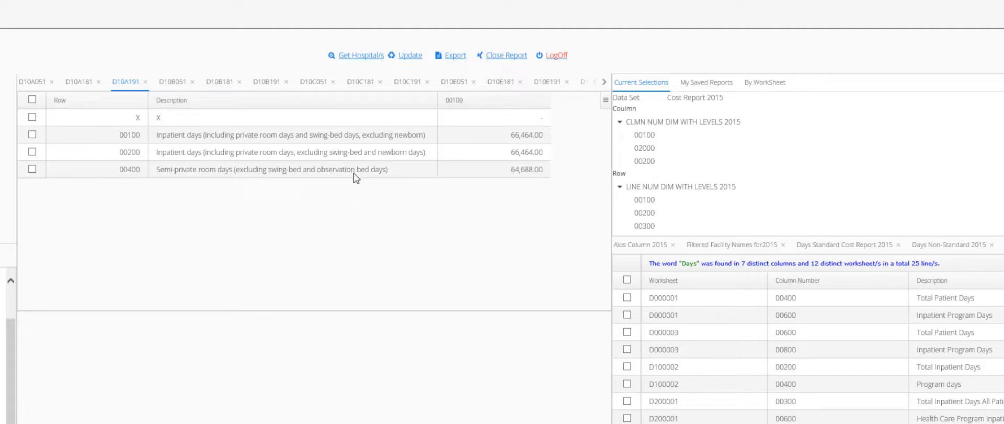
# Step: Browse the D10A051, D10B181, D10B191 and D10A181 worksheets and accept the warning prompt
pyautogui.click(32, 84)
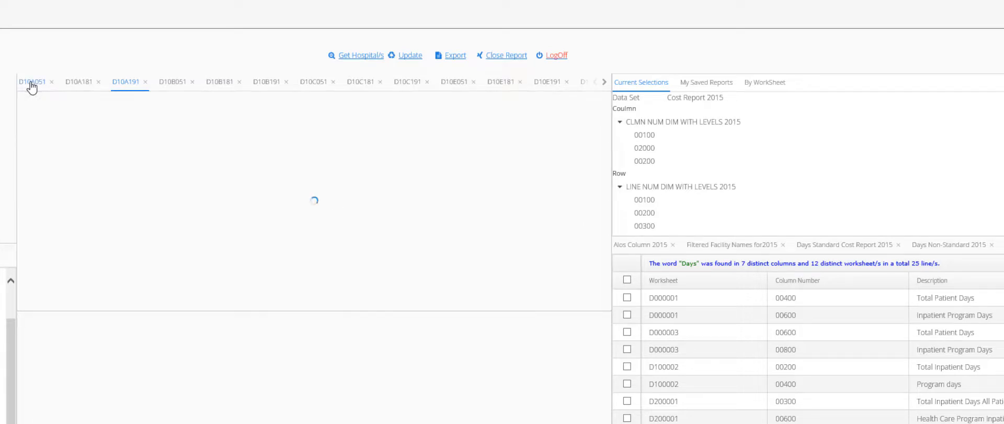
pyautogui.click(218, 85)
pyautogui.click(271, 82)
pyautogui.click(85, 89)
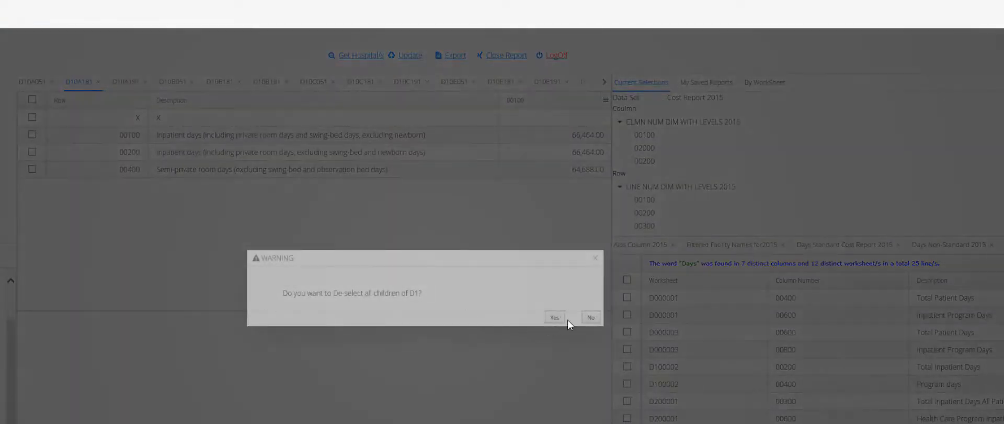
pyautogui.click(556, 318)
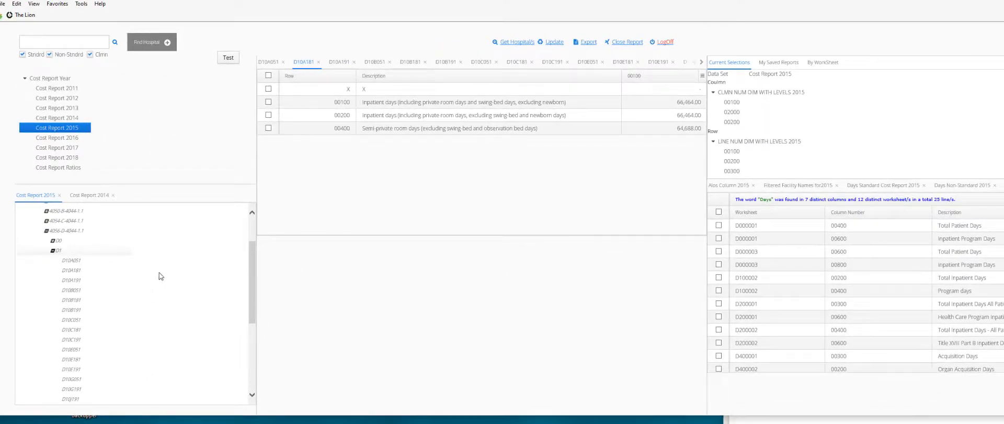
# Step: Select worksheets D10A181 and D10A191 in the tree and update the report
pyautogui.click(70, 271)
pyautogui.click(76, 282)
pyautogui.click(554, 43)
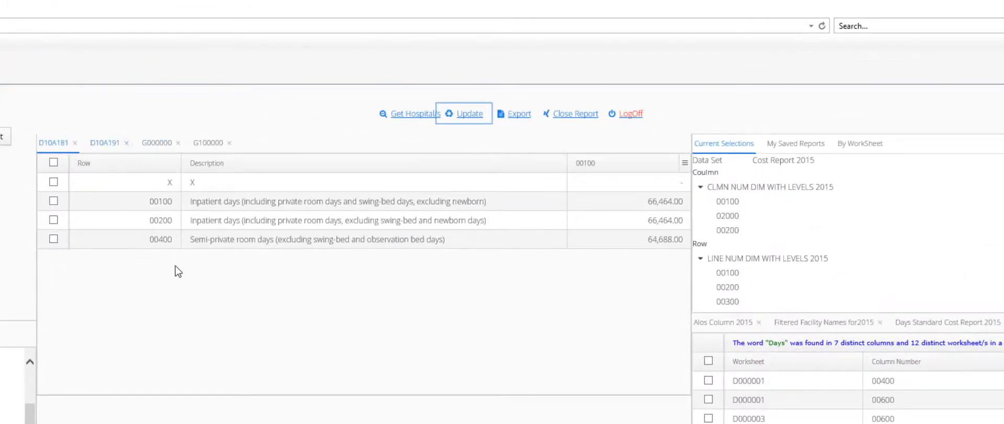
pyautogui.click(567, 160)
# Step: Add INOVA FAIR OAKS HOSPITAL-605952 under FAIRFAX and set HOSP NAME DIM 2015 to the Column axis
pyautogui.moveTo(354, 170); pyautogui.dragTo(355, 170)
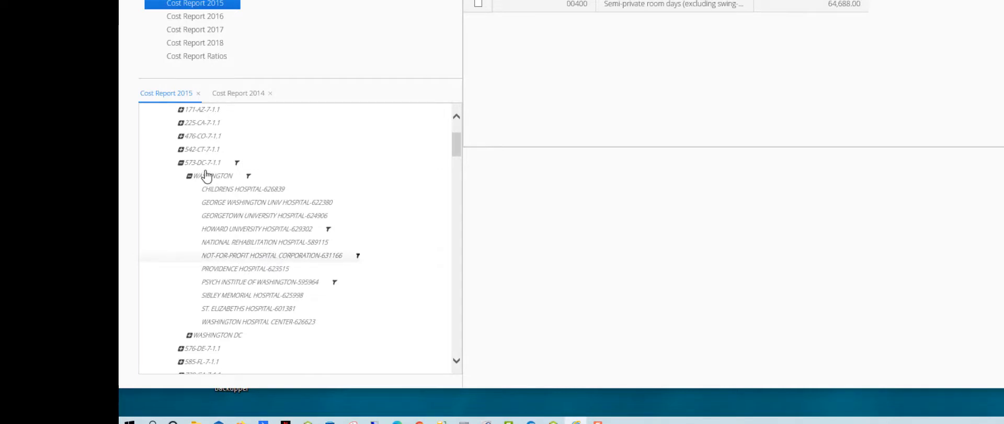
pyautogui.scroll(-5, 188, 191)
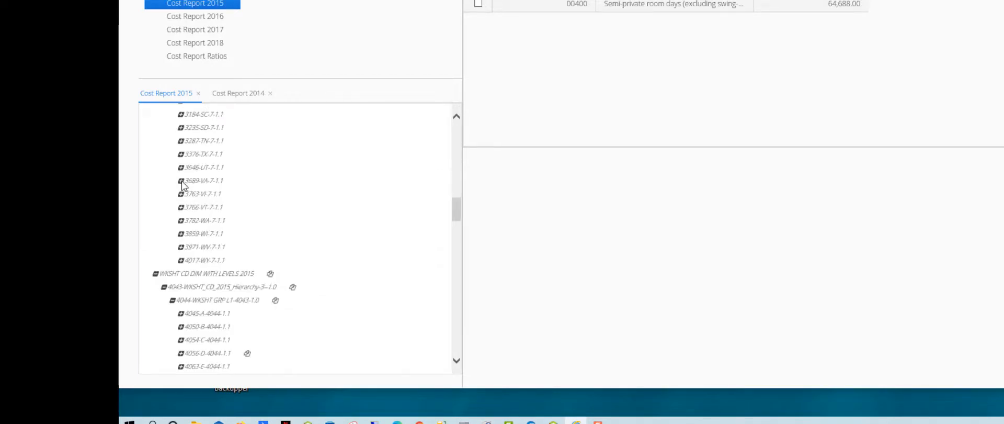
pyautogui.scroll(5, 319, 223)
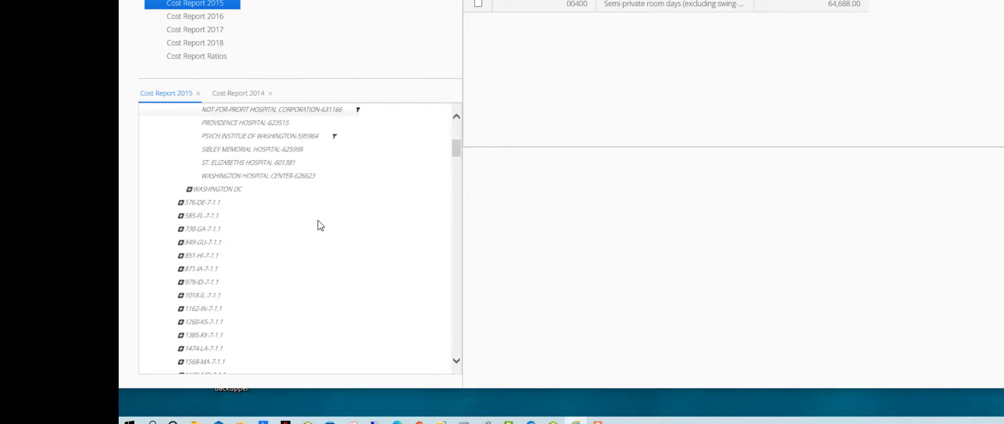
pyautogui.scroll(-6, 386, 197)
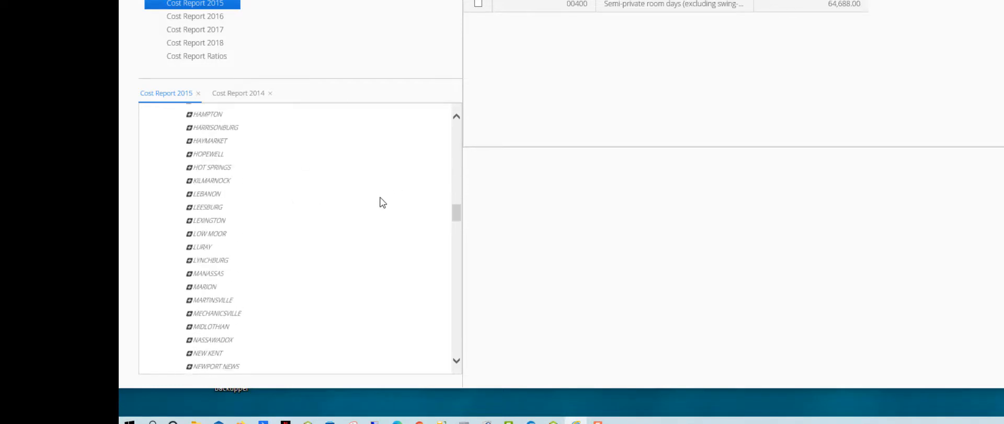
pyautogui.scroll(8, 381, 202)
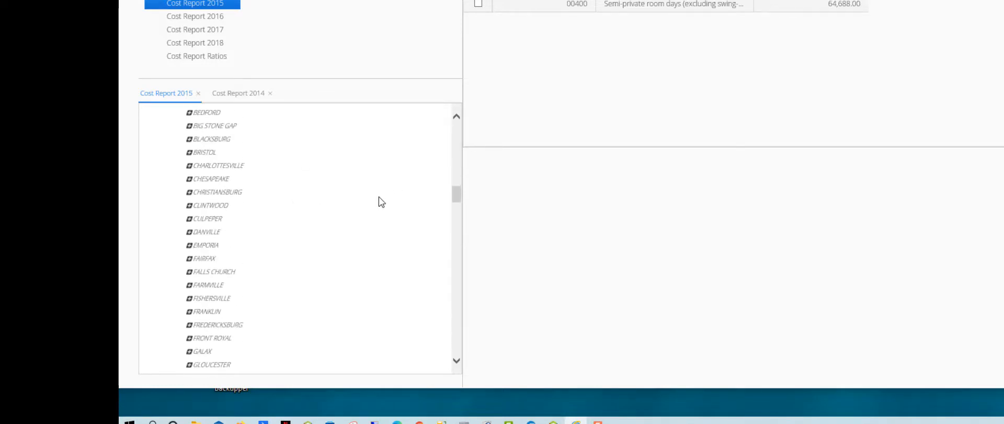
pyautogui.scroll(-1, 381, 201)
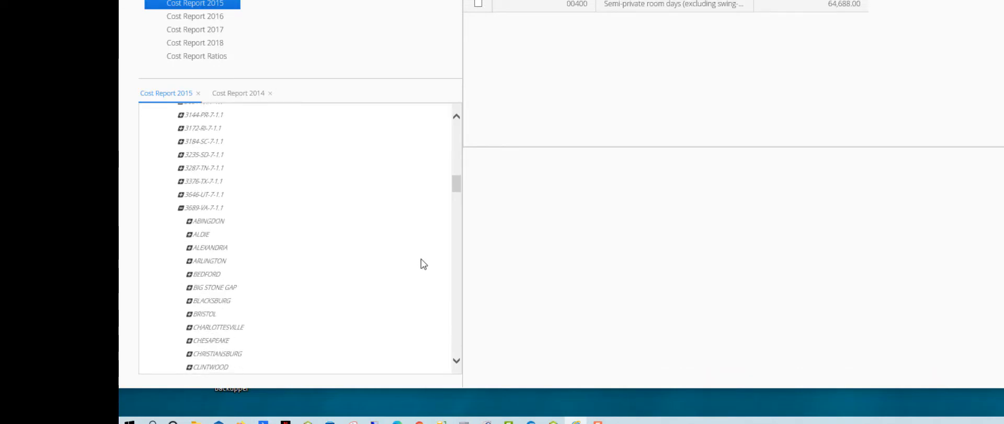
pyautogui.scroll(-3, 321, 252)
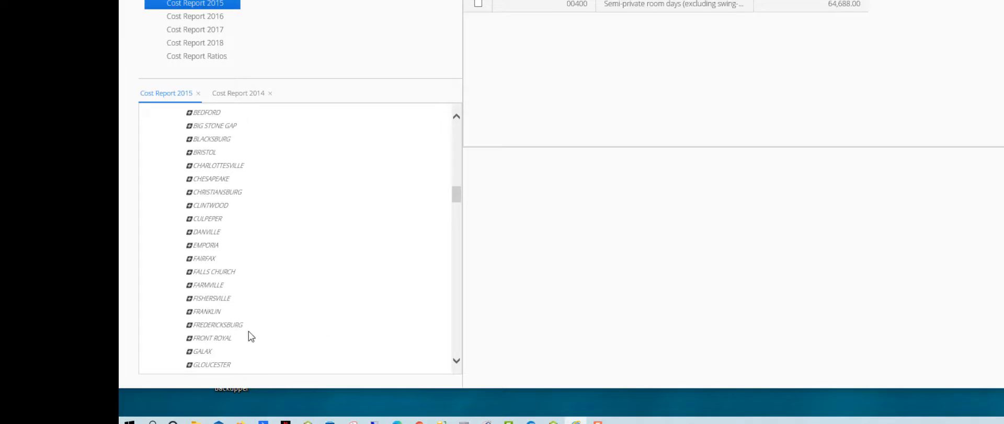
pyautogui.click(189, 258)
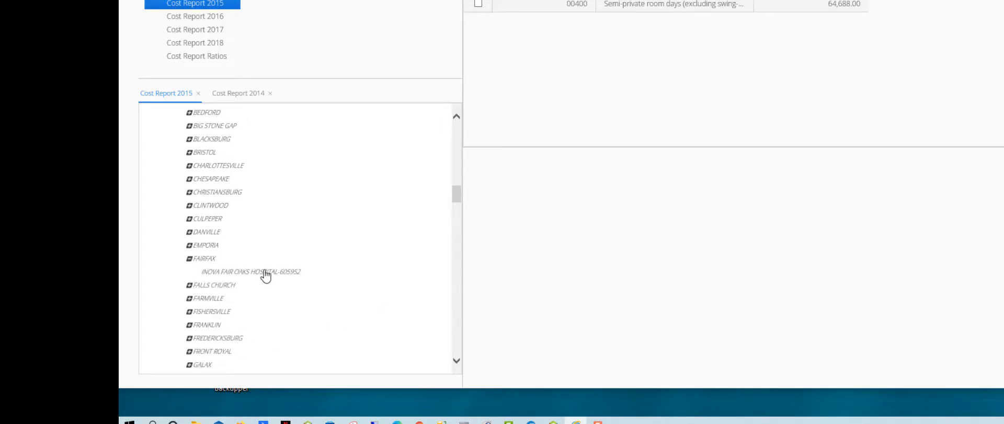
pyautogui.click(265, 274)
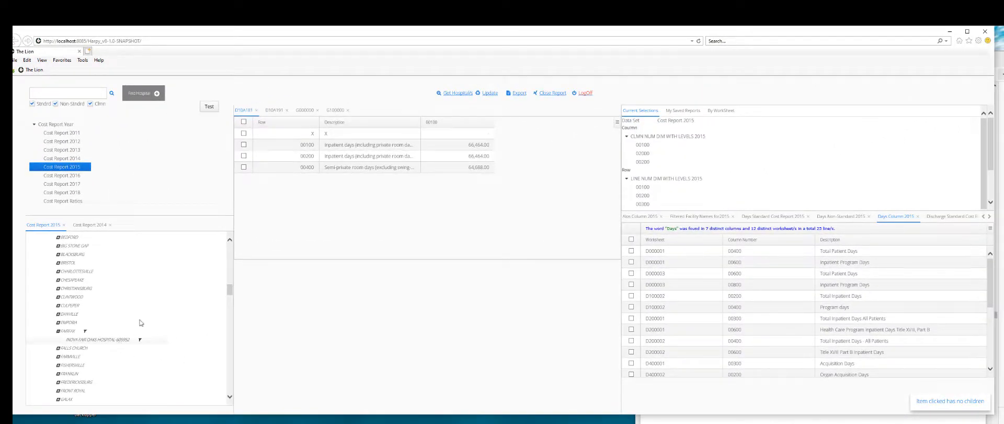
pyautogui.click(123, 341)
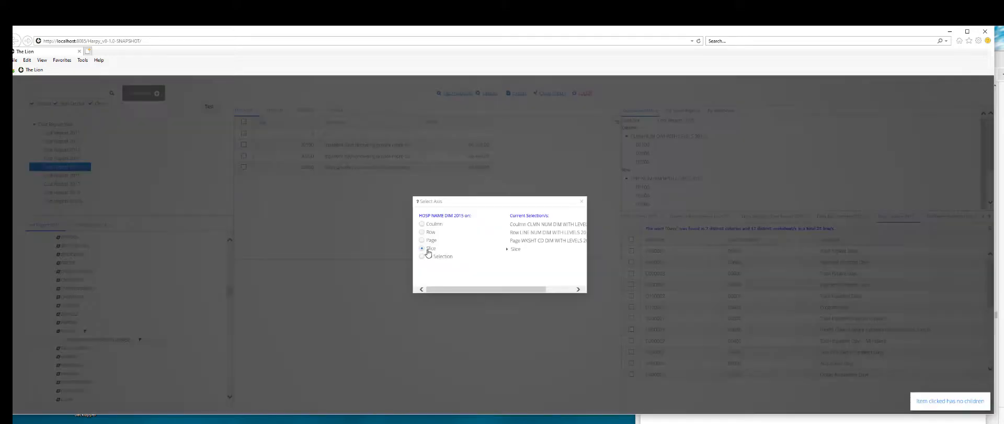
pyautogui.click(149, 99)
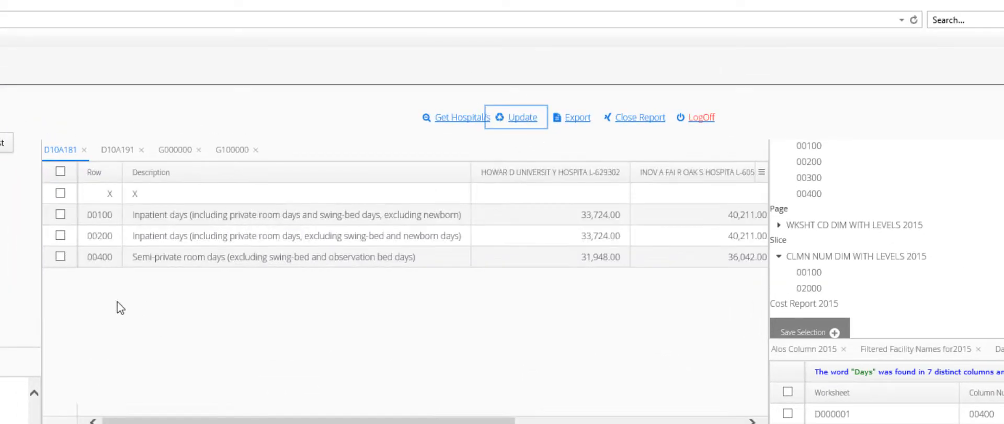
# Step: Move the Psych Institute column beside Howard University, then hide it via the ≡ column menu
pyautogui.moveTo(366, 421); pyautogui.dragTo(590, 421)
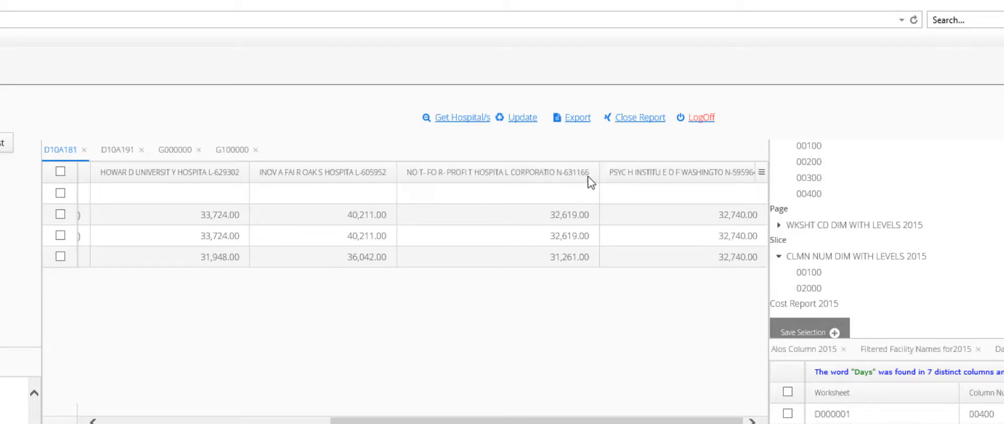
pyautogui.moveTo(689, 168)
pyautogui.mouseDown()
pyautogui.moveTo(594, 157)
pyautogui.moveTo(152, 180)
pyautogui.moveTo(180, 191)
pyautogui.mouseUp()
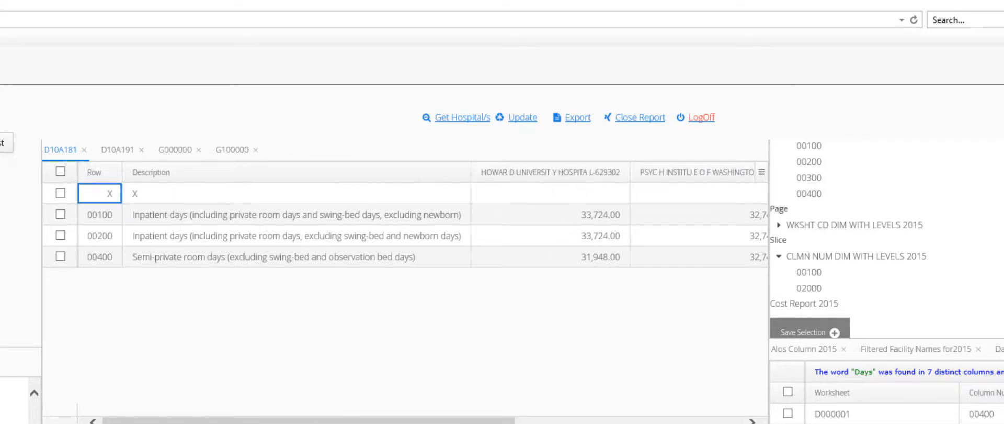
pyautogui.hscroll(6, 735, 293)
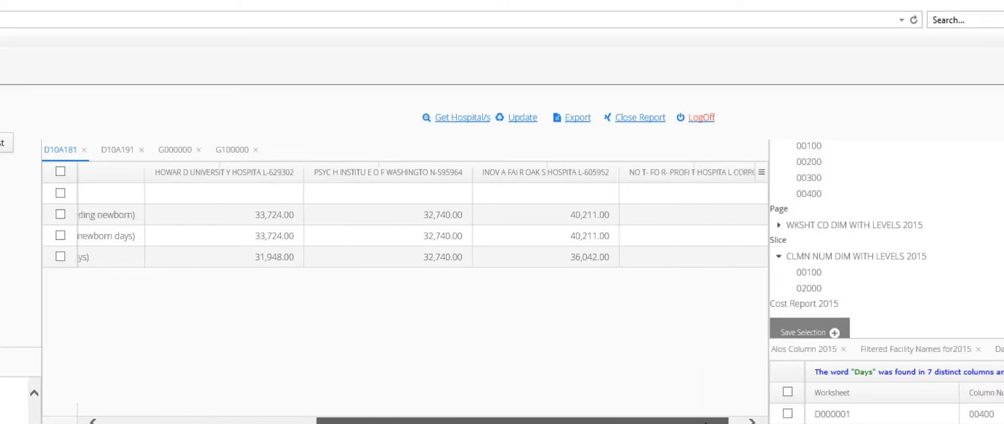
pyautogui.click(762, 172)
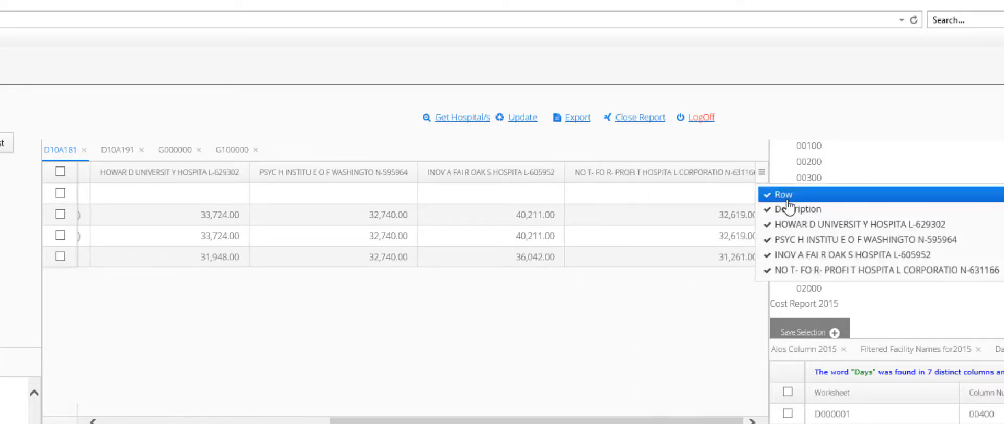
pyautogui.click(840, 241)
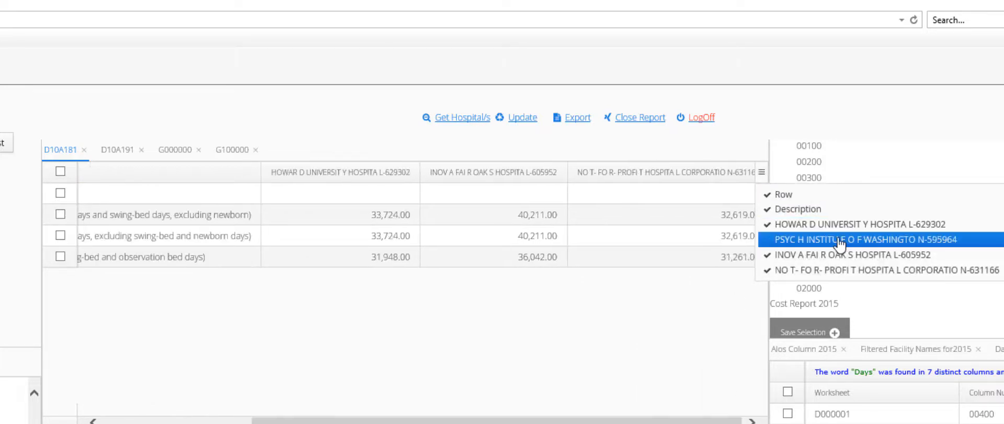
# Step: Tick and then untick the two inpatient days rows and the semi-private room days row
pyautogui.click(61, 213)
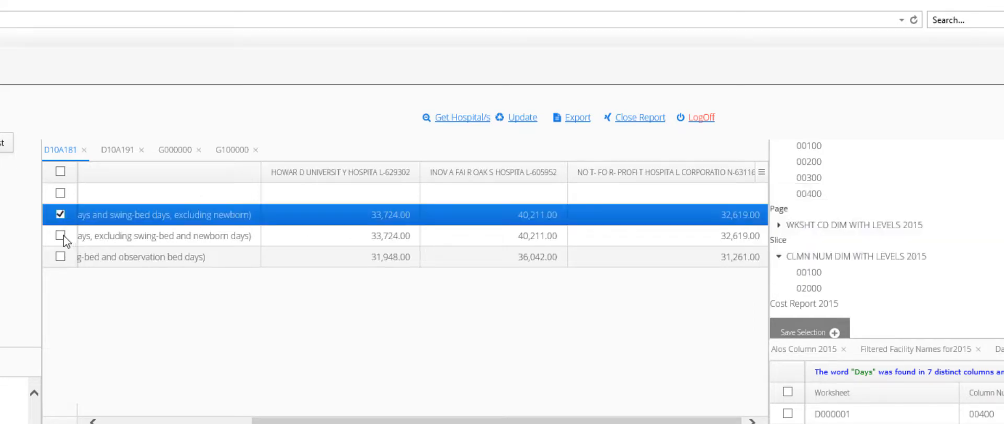
pyautogui.click(60, 235)
pyautogui.click(60, 256)
pyautogui.click(60, 256)
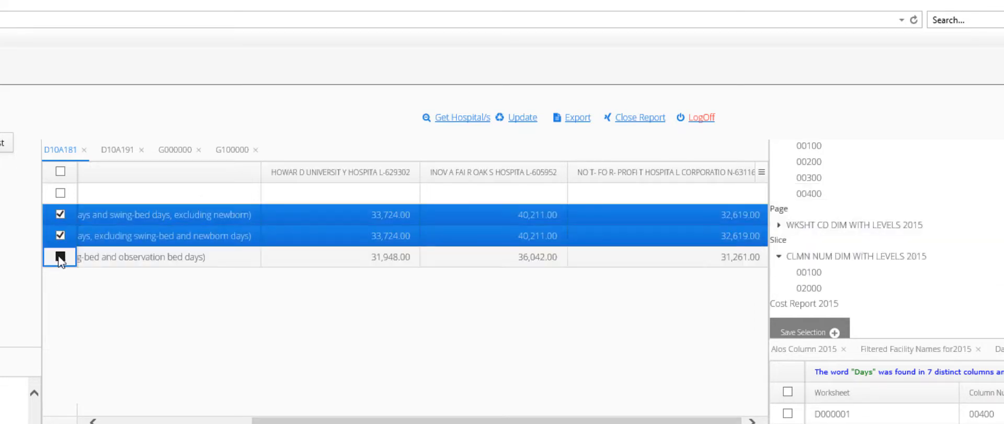
pyautogui.click(61, 235)
pyautogui.click(60, 214)
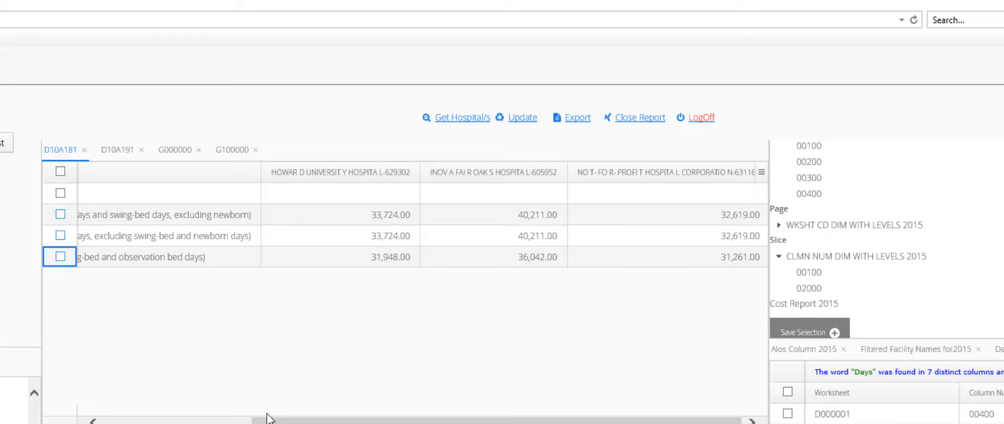
pyautogui.click(198, 420)
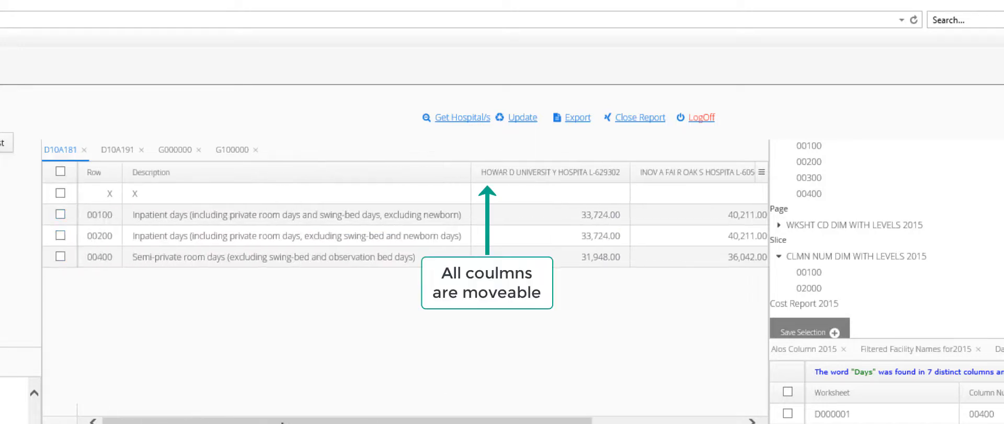
pyautogui.moveTo(291, 422); pyautogui.dragTo(442, 421)
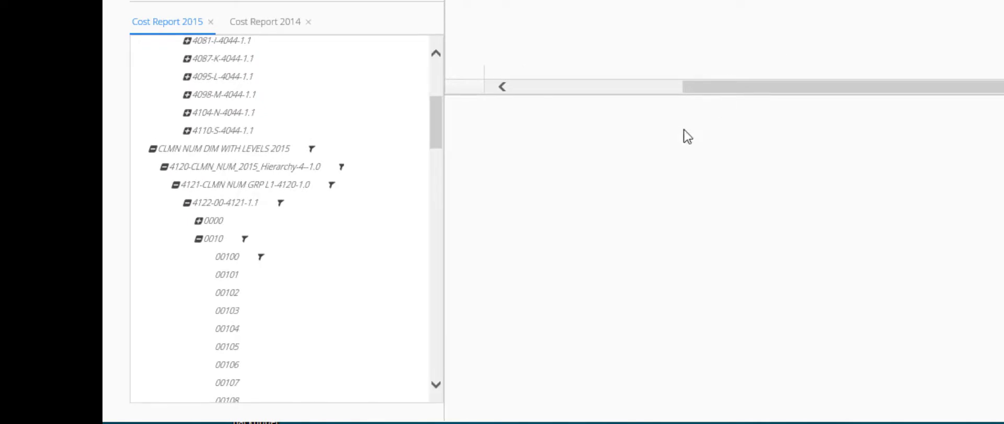
# Step: Collapse WKSHT CD DIM, the 0010 group and column hierarchy, then expand LINE NUM DIM WITH LEVELS 2015
pyautogui.moveTo(436, 129); pyautogui.dragTo(444, 67)
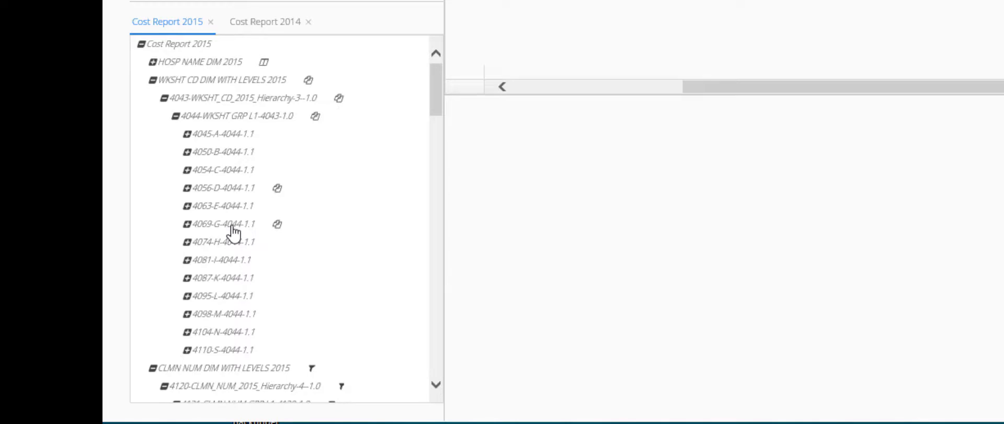
pyautogui.click(153, 80)
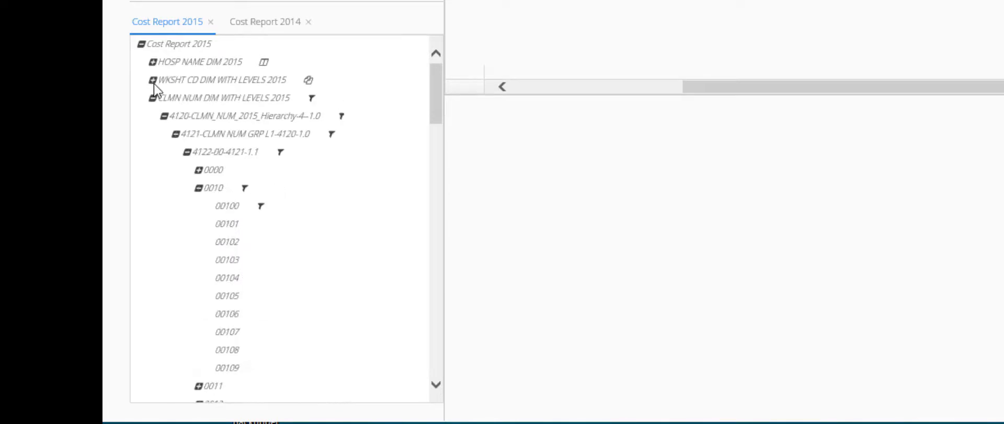
pyautogui.click(198, 189)
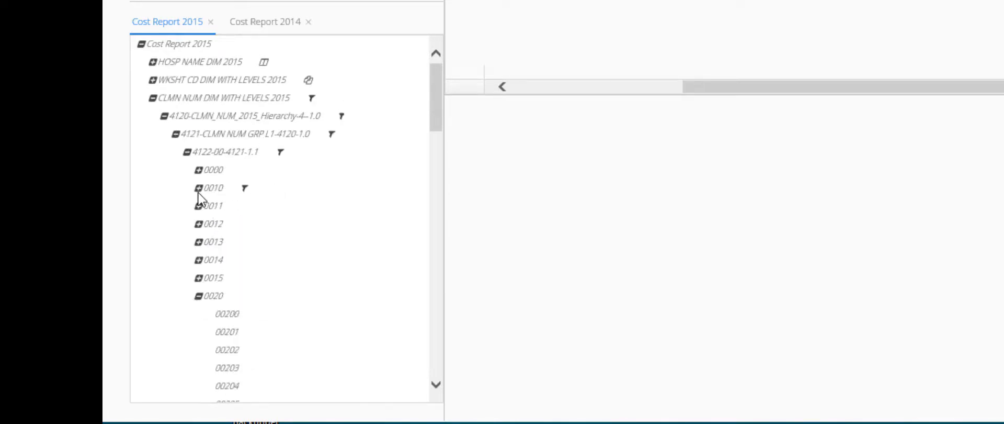
pyautogui.click(164, 116)
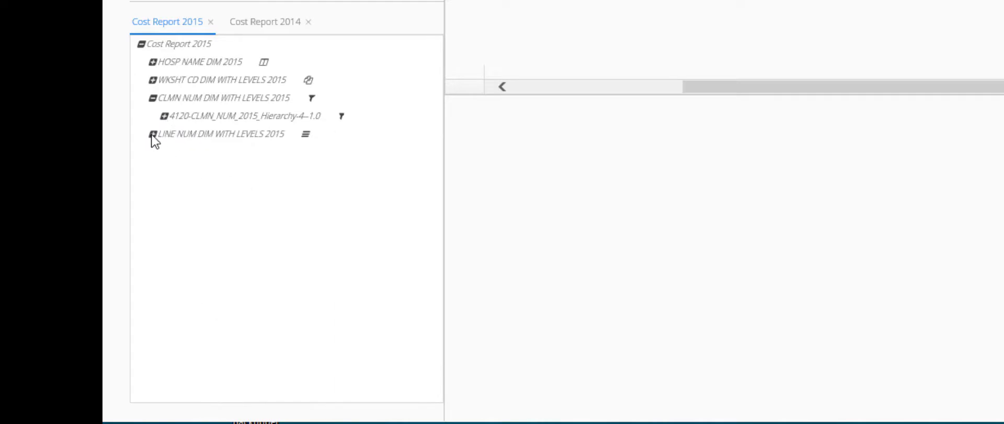
pyautogui.click(153, 134)
pyautogui.scroll(-3, 348, 240)
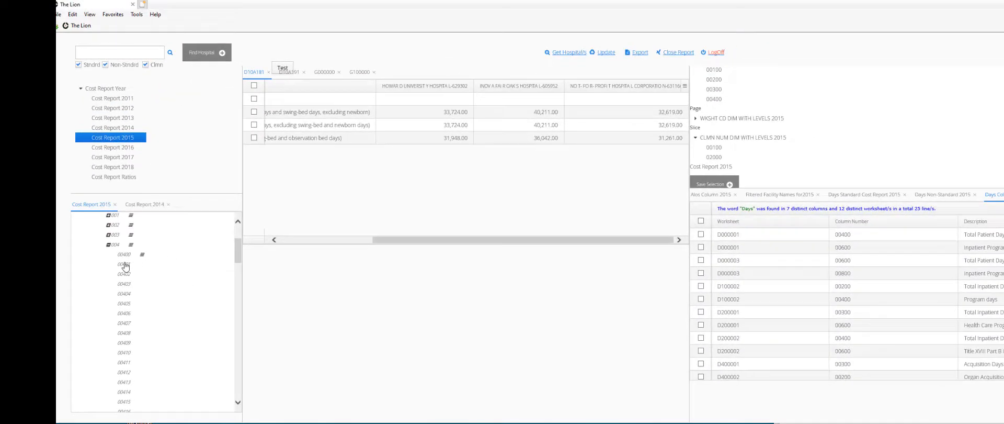
# Step: Assign LINE NUM DIM to Column, confirm swapping hospital names to Row, and reload with Get Hospital/s
pyautogui.click(124, 257)
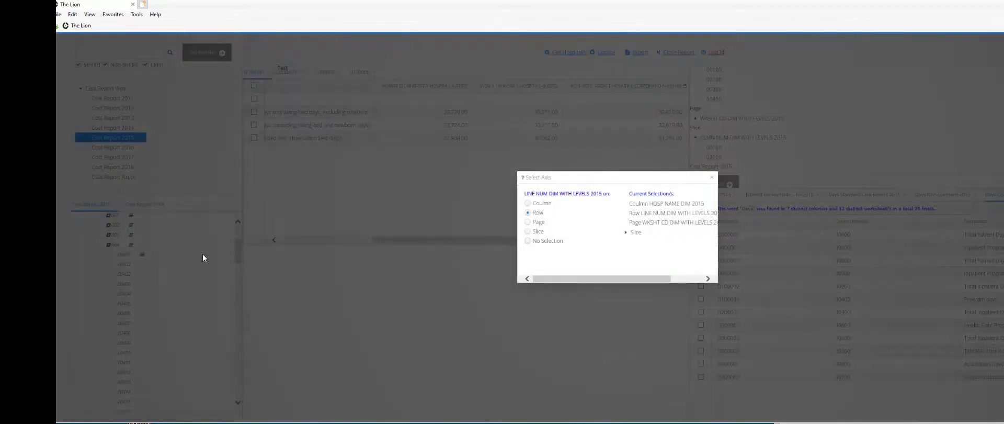
pyautogui.click(528, 204)
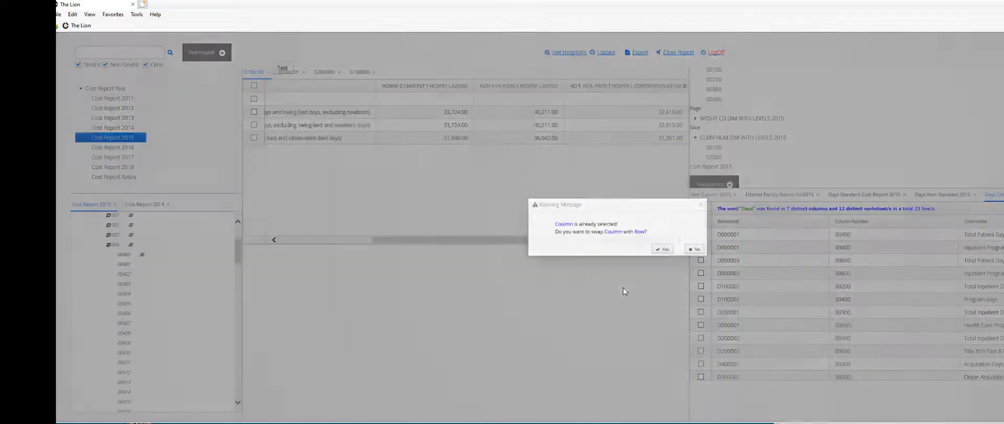
pyautogui.press('Return')
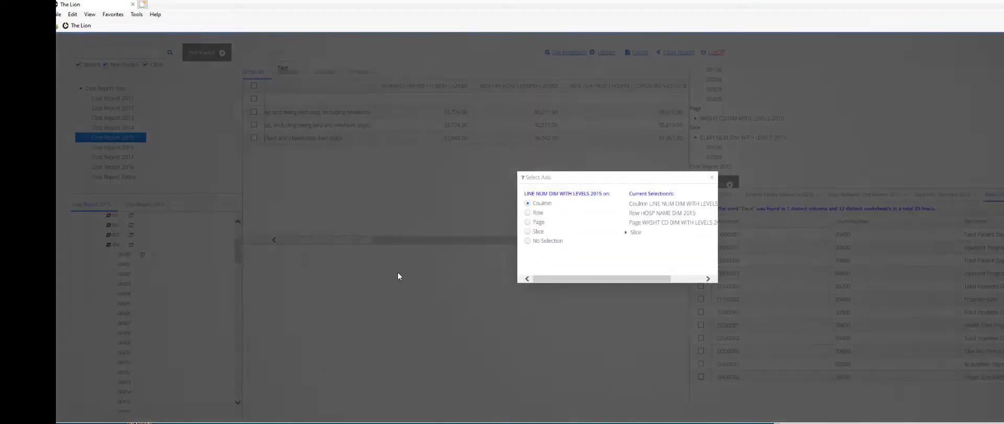
pyautogui.click(712, 177)
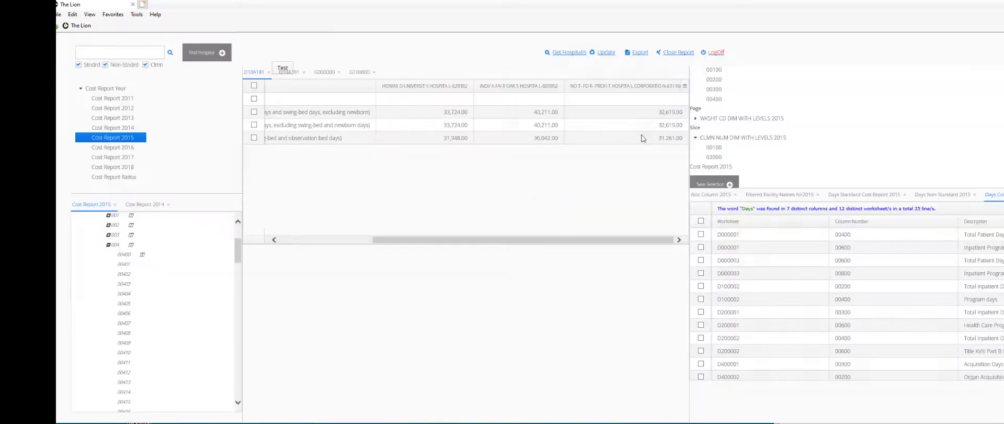
pyautogui.click(554, 54)
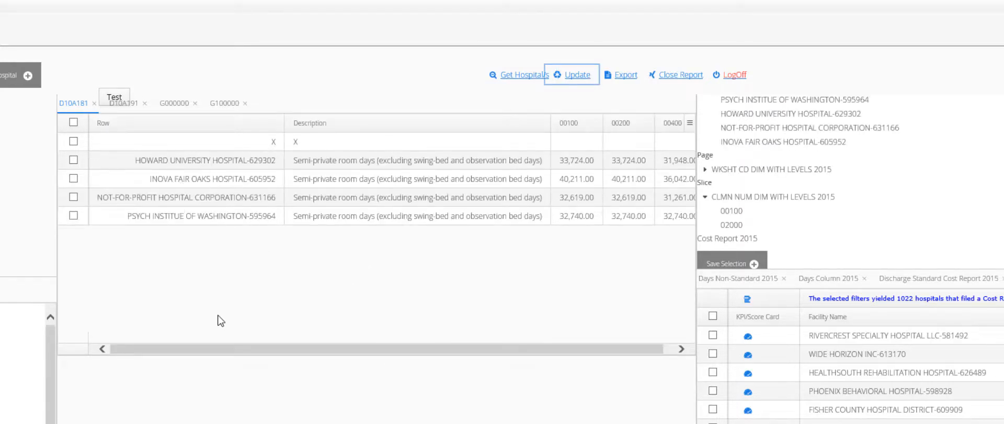
pyautogui.moveTo(222, 350); pyautogui.dragTo(233, 349)
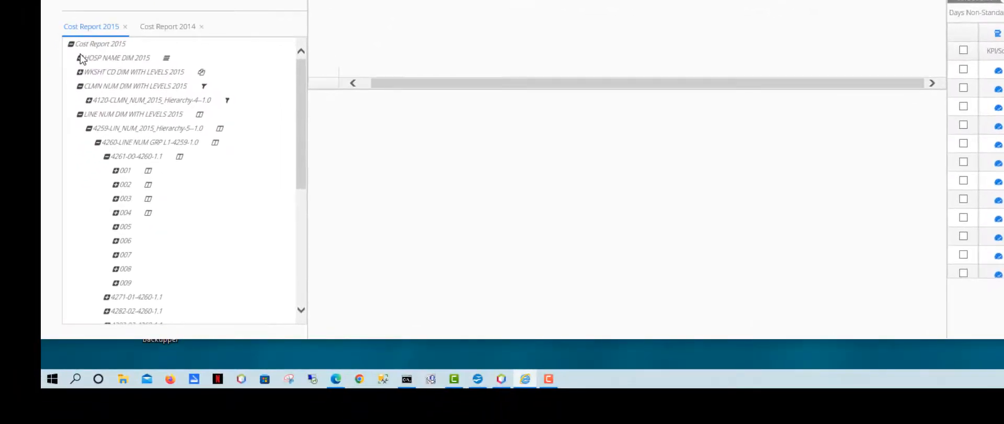
# Step: Assign HOSP NAME DIM to the Page axis, swapping D10A181, D10A191 and G000000 onto rows, then update
pyautogui.click(80, 57)
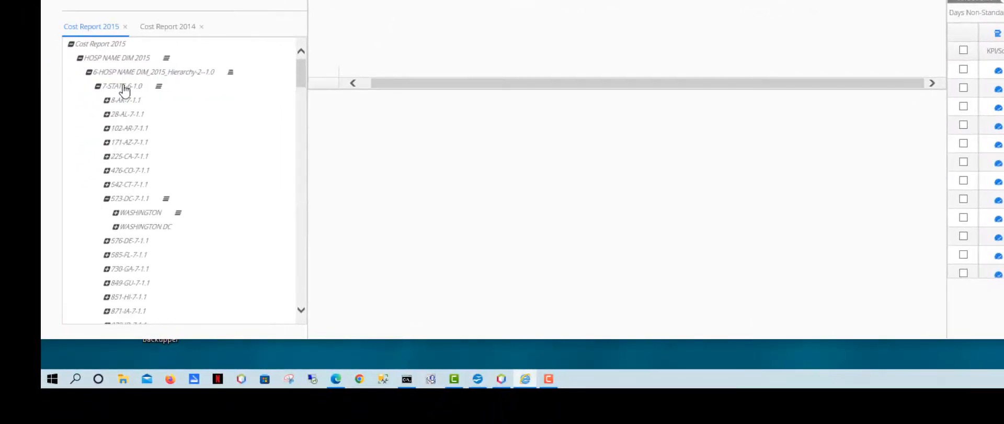
pyautogui.click(115, 212)
pyautogui.scroll(-3, 215, 236)
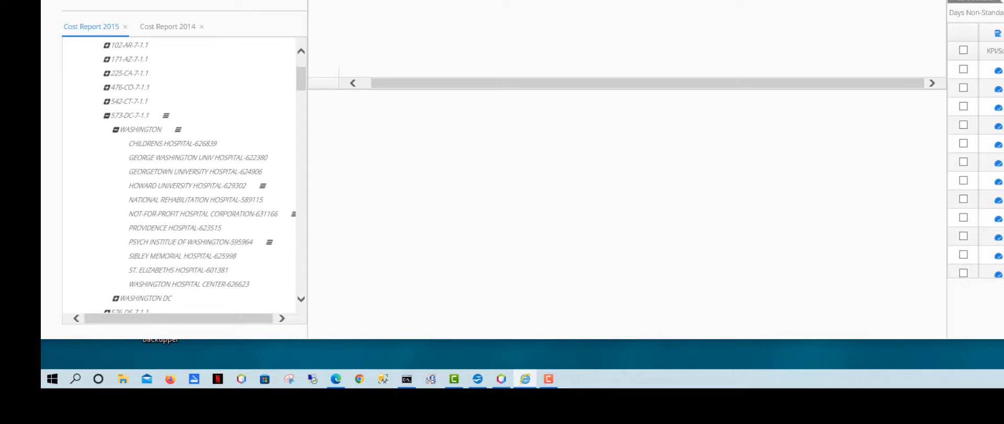
pyautogui.click(220, 245)
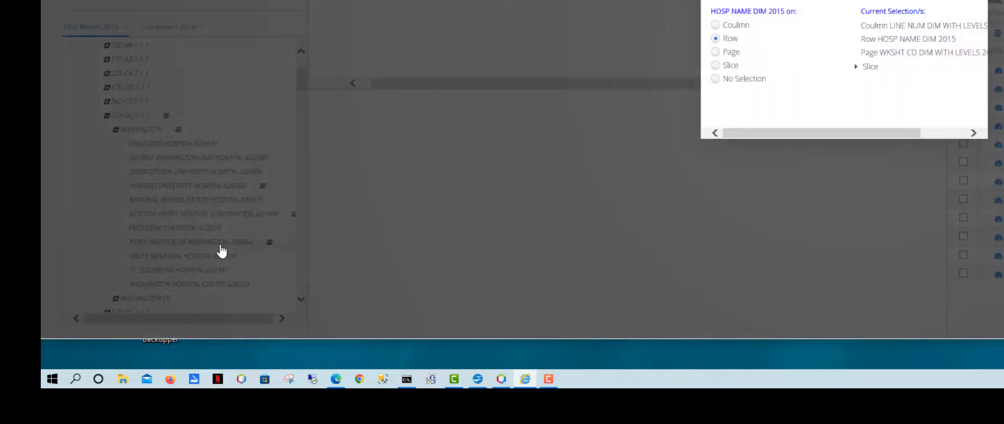
pyautogui.click(719, 53)
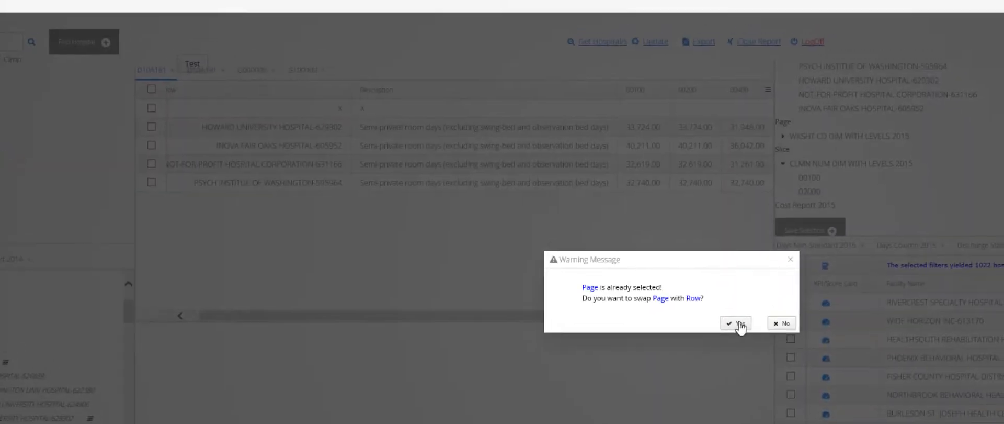
pyautogui.click(739, 324)
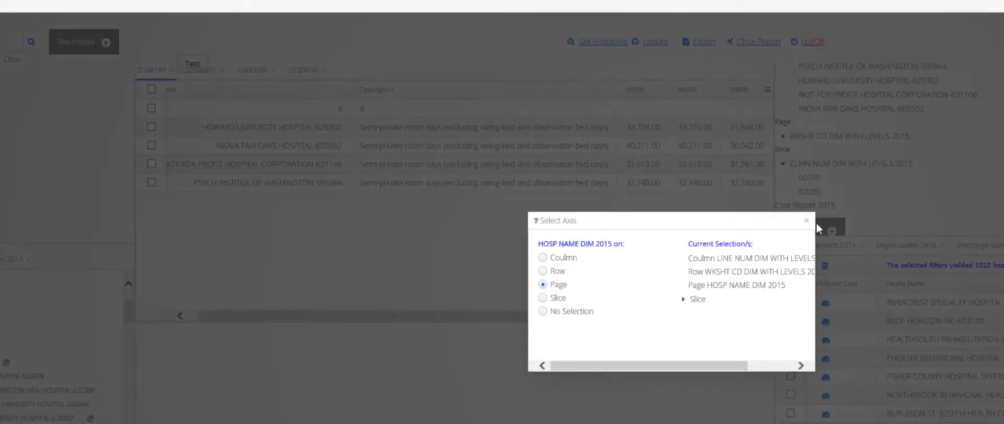
pyautogui.click(810, 223)
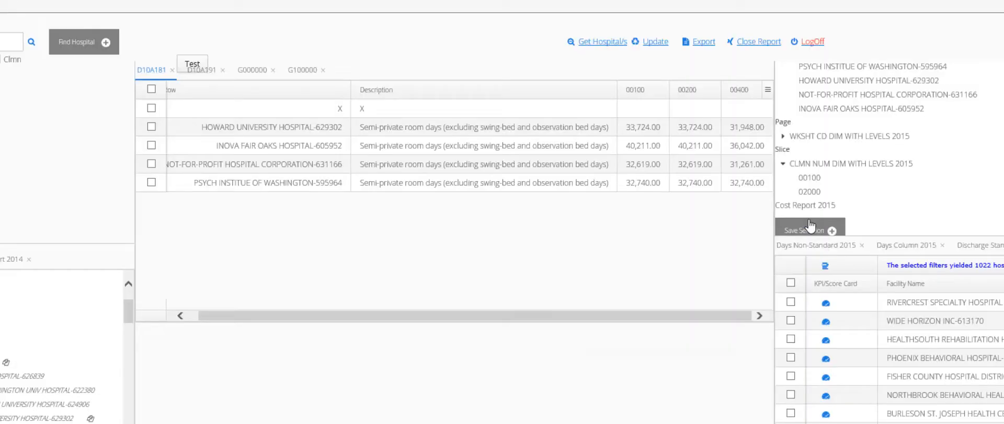
pyautogui.click(657, 42)
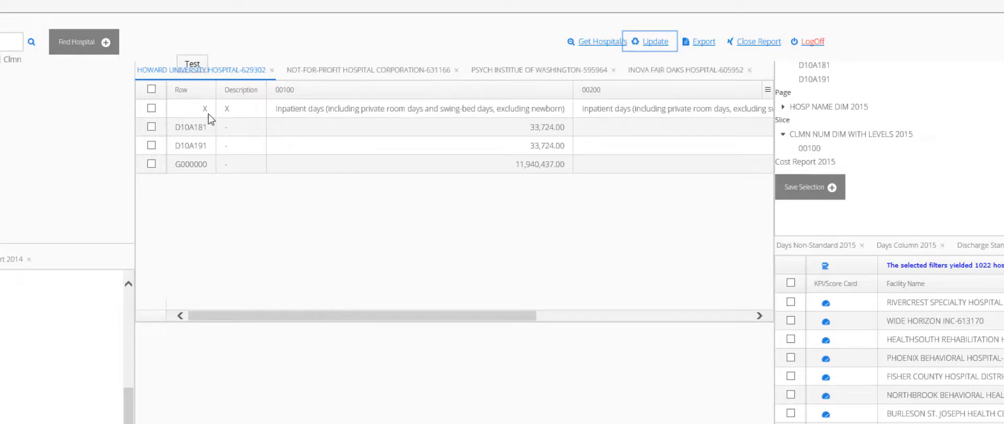
# Step: Tick D10A181, D10A191 and G000000 on the NOT-FOR-PROFIT HOSPITAL CORPORATION page, then return to HOWARD UNIVERSITY HOSPITAL
pyautogui.click(332, 79)
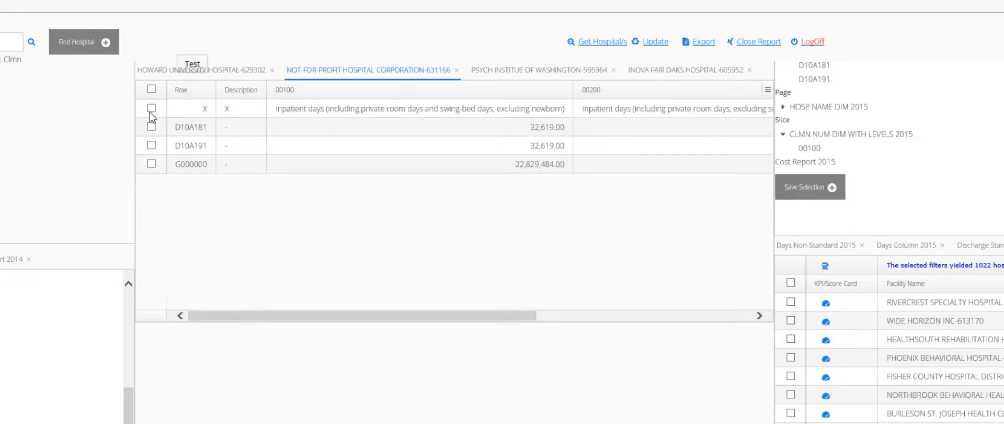
pyautogui.click(151, 126)
pyautogui.click(152, 146)
pyautogui.click(152, 163)
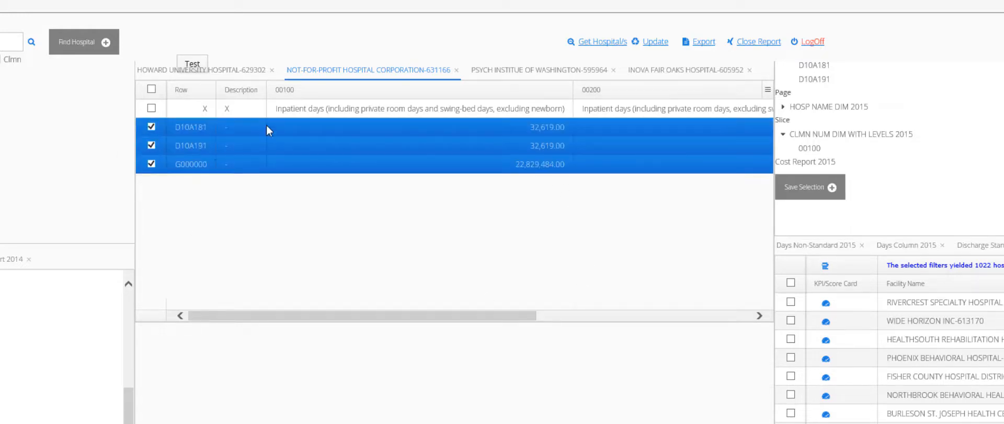
pyautogui.click(236, 71)
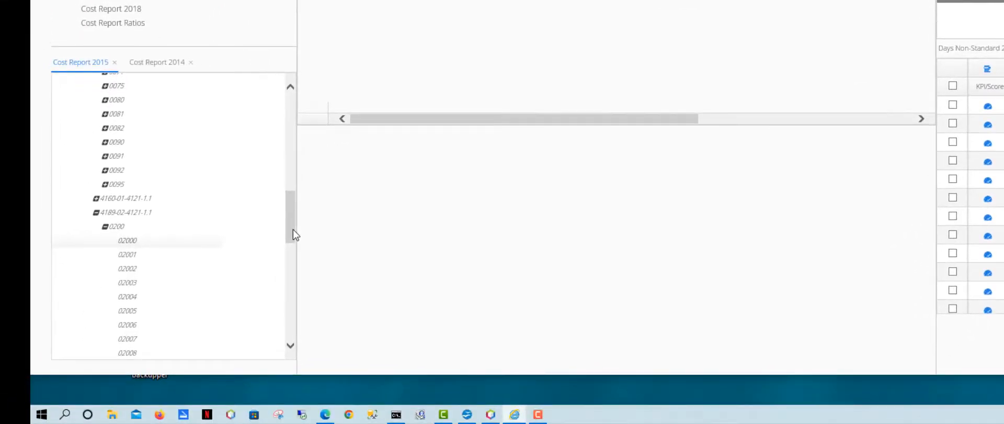
# Step: Reassign HOSP NAME DIM to the Row axis, swapping worksheet codes onto pages, and update the grid
pyautogui.moveTo(293, 234); pyautogui.dragTo(312, 108)
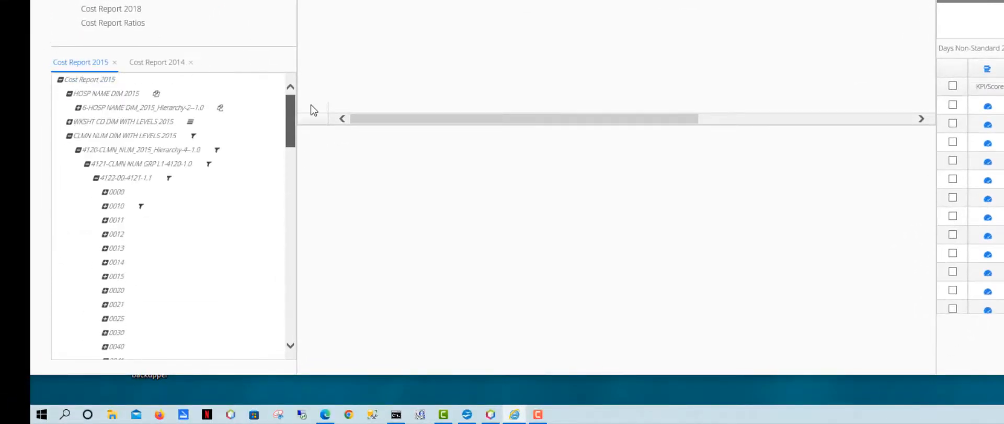
pyautogui.click(78, 108)
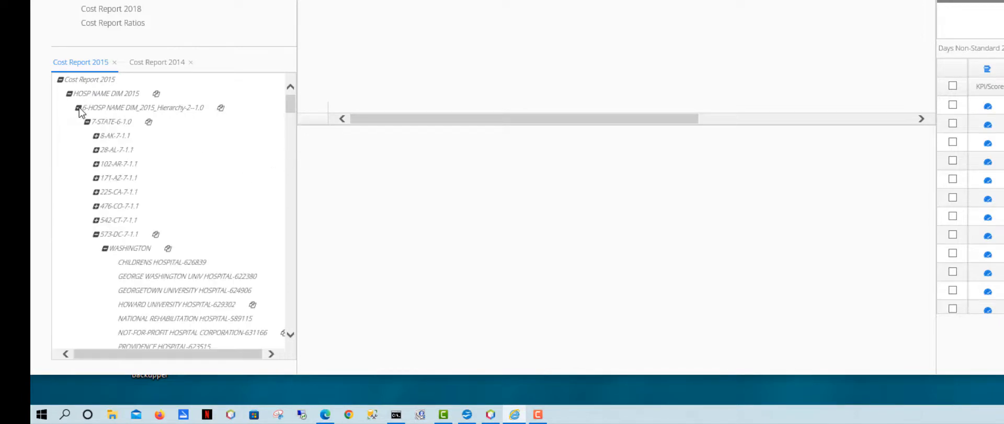
pyautogui.click(201, 309)
pyautogui.click(200, 309)
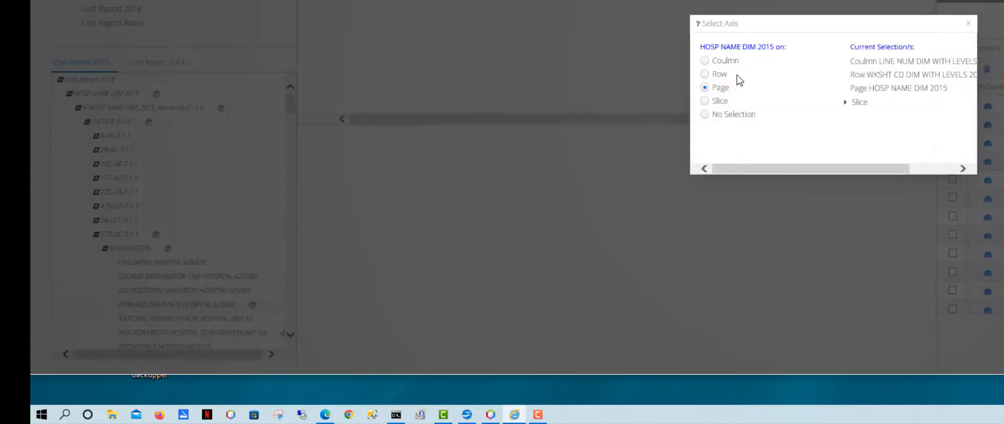
pyautogui.click(705, 74)
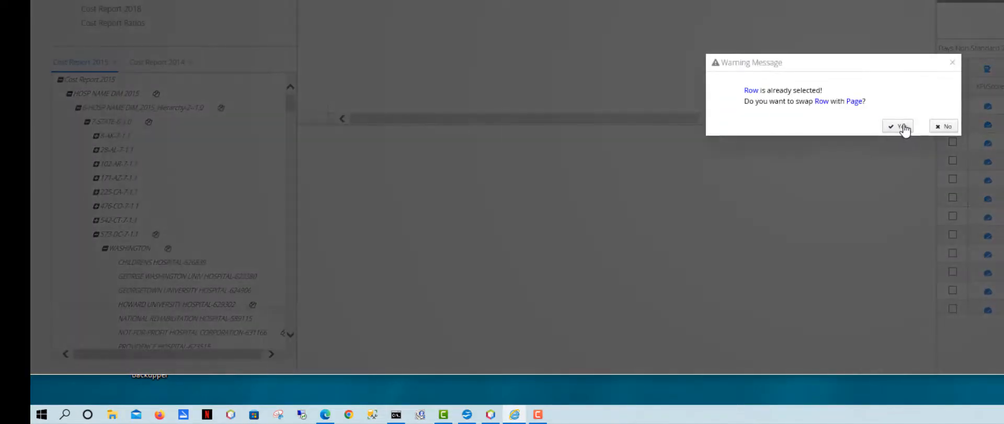
pyautogui.click(900, 127)
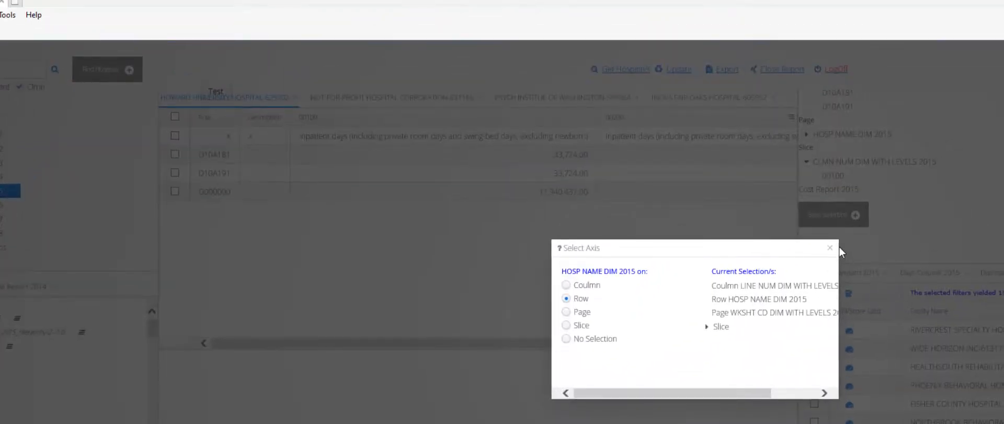
pyautogui.click(829, 247)
pyautogui.click(678, 71)
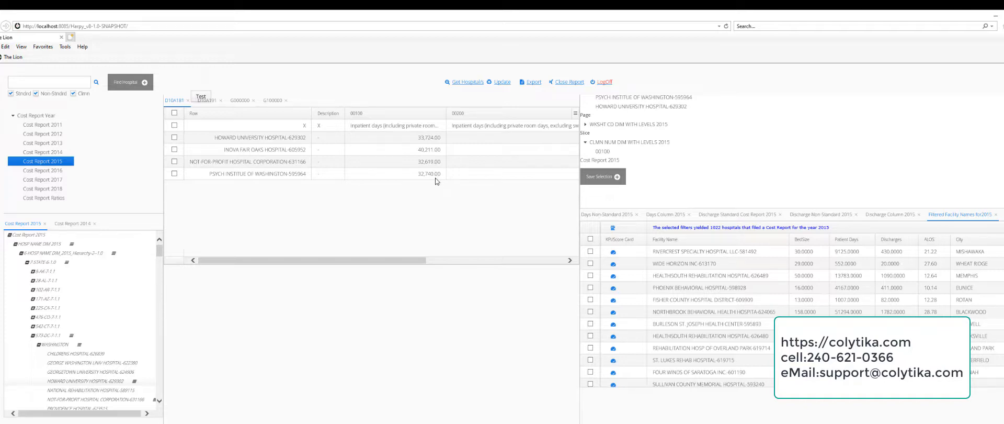
# Step: Switch to the Colytika website's Contact page in Nicepage Desktop
pyautogui.hotkey('alt', 'Tab')
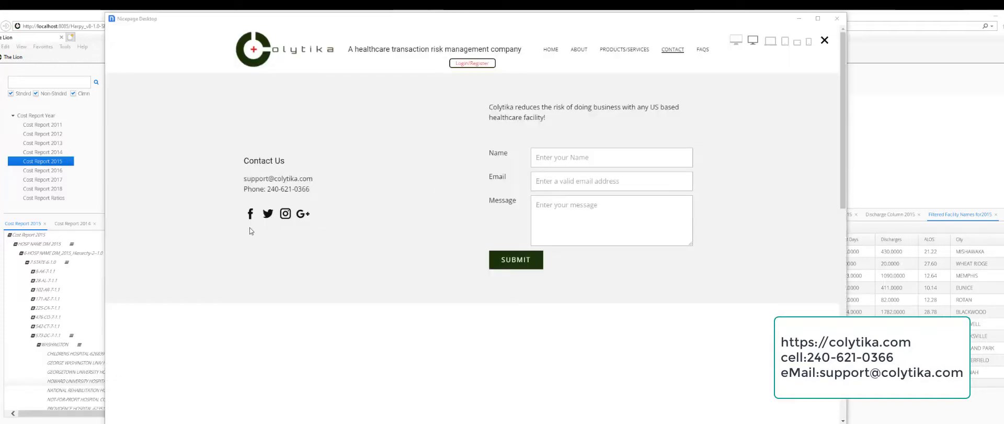